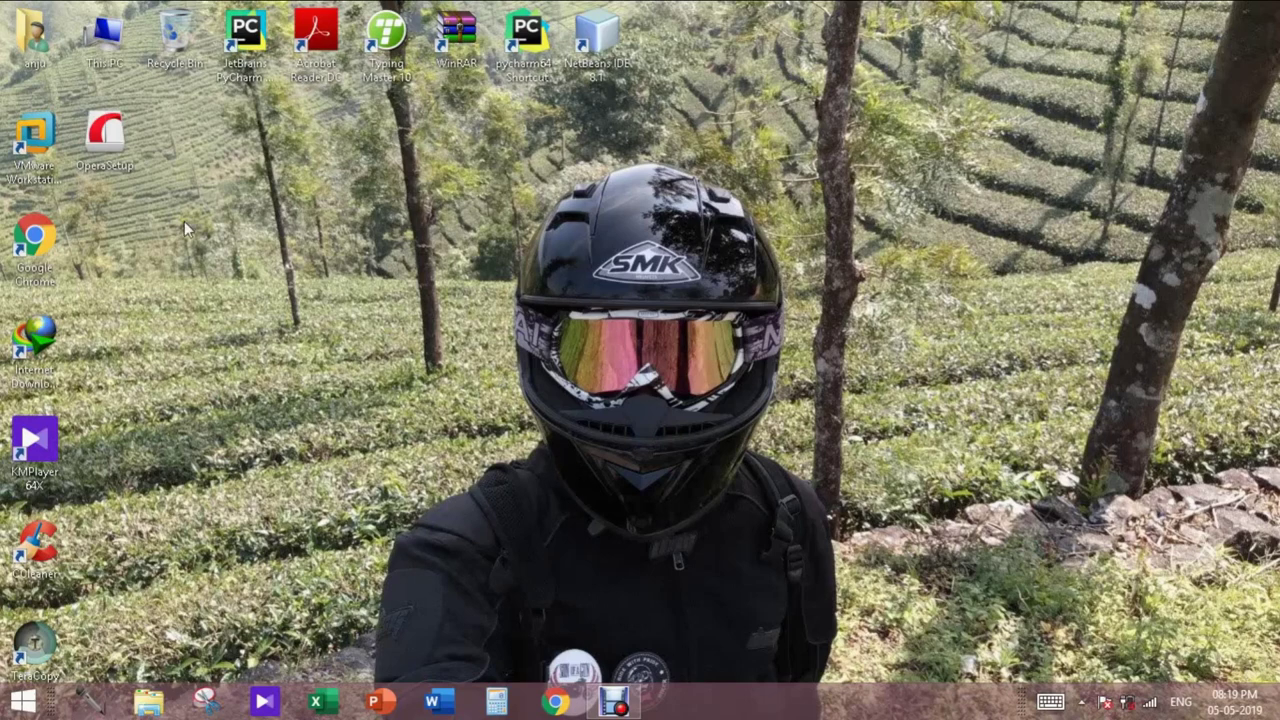
Launch the OperaSetup installer from the desktop and open its installation options
double_click(112, 136)
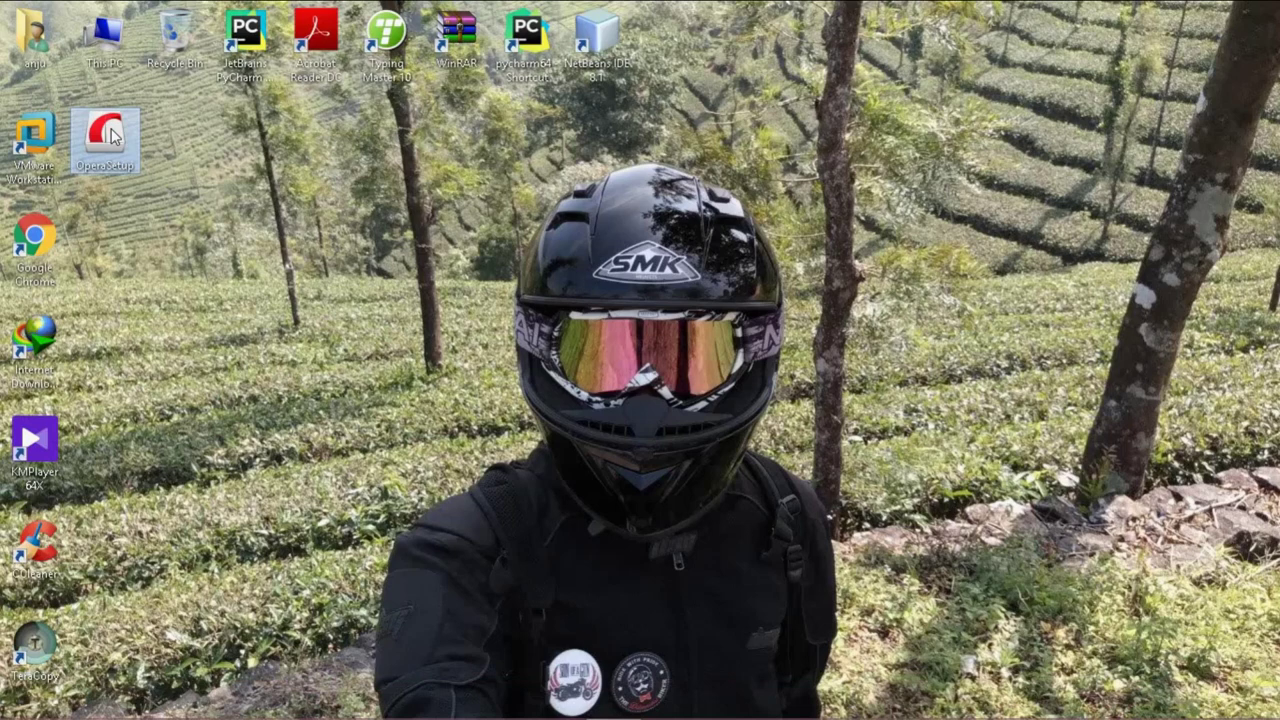
double_click(105, 137)
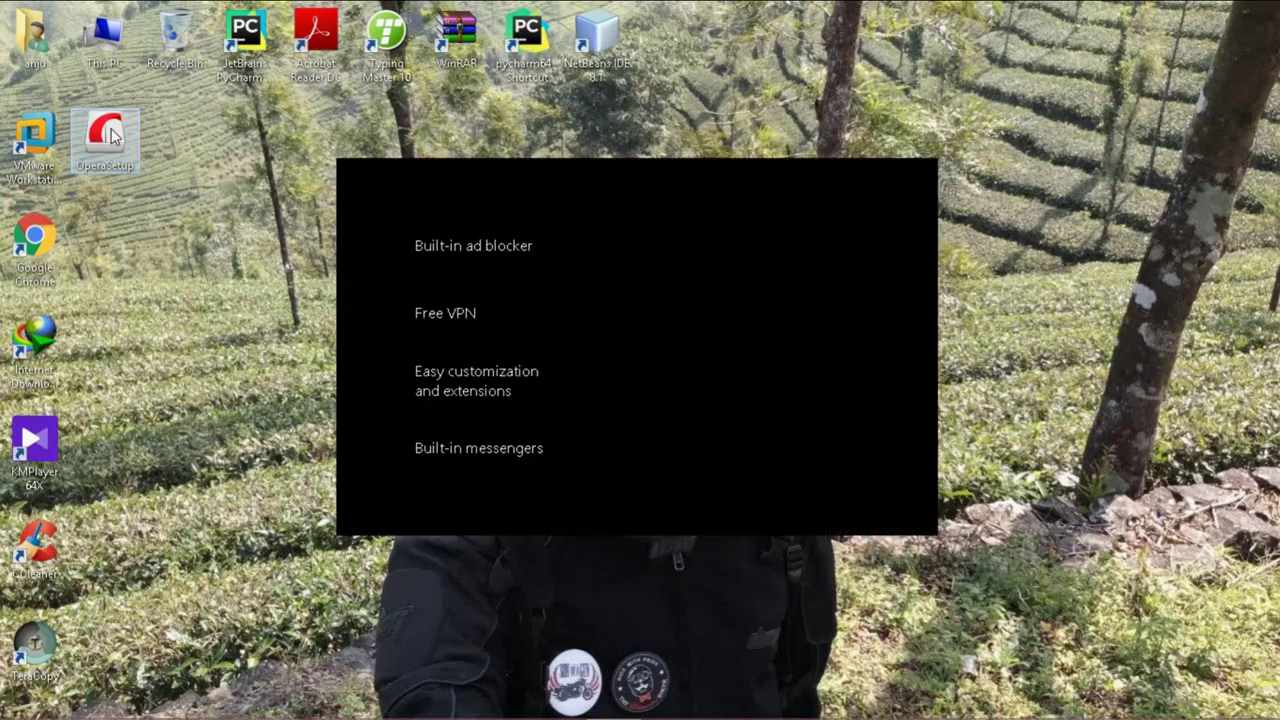
left_click(209, 79)
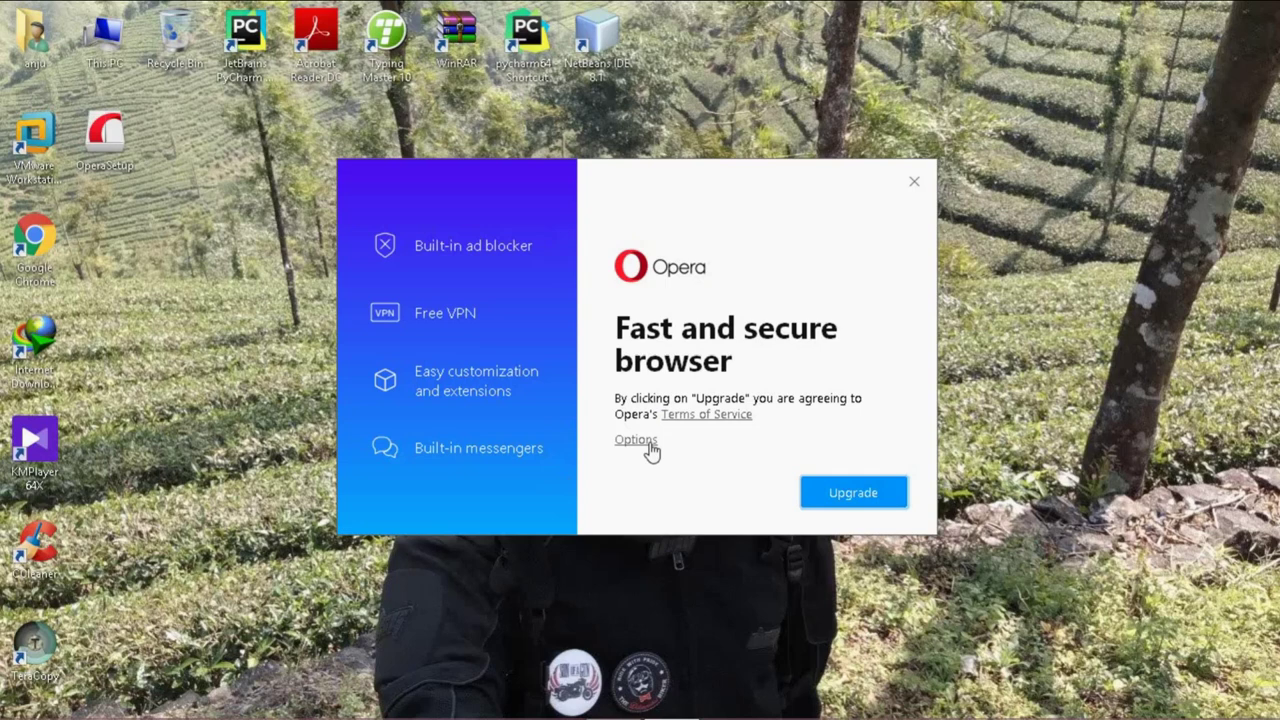
left_click(648, 445)
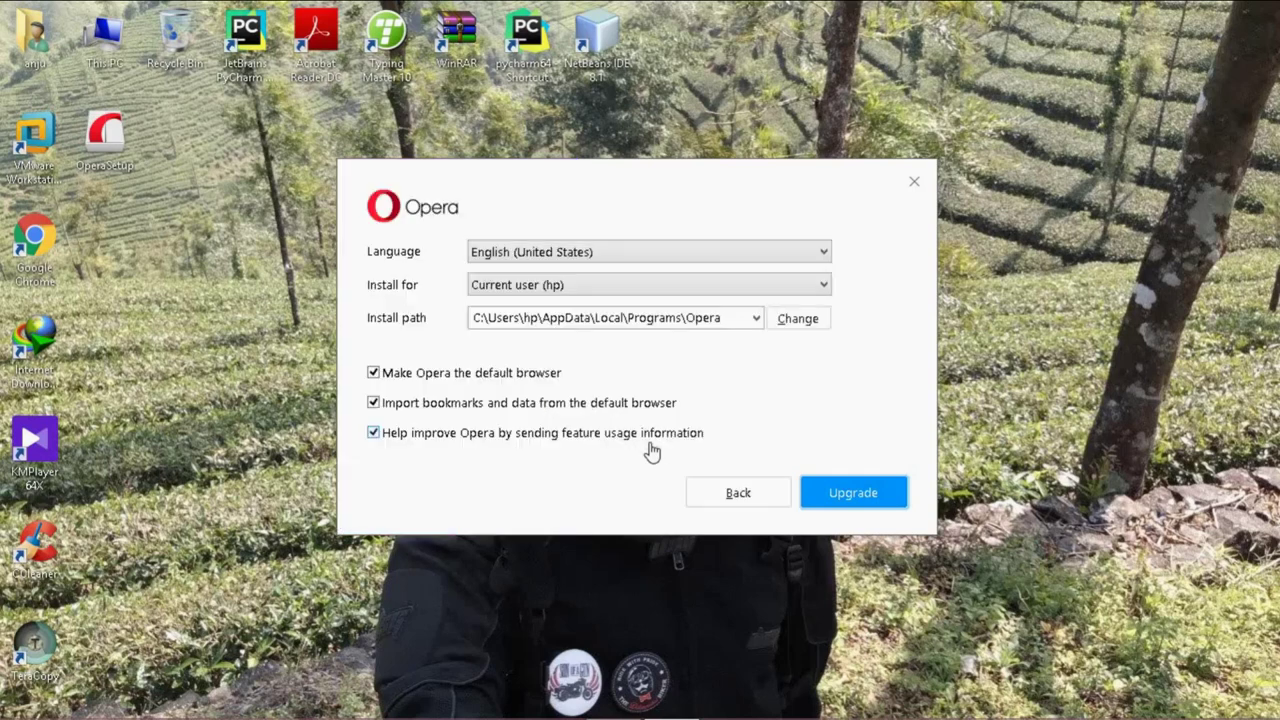
Keep English (United States) as the installer language and set the installation type to Stand-alone installation (USB)
left_click(639, 254)
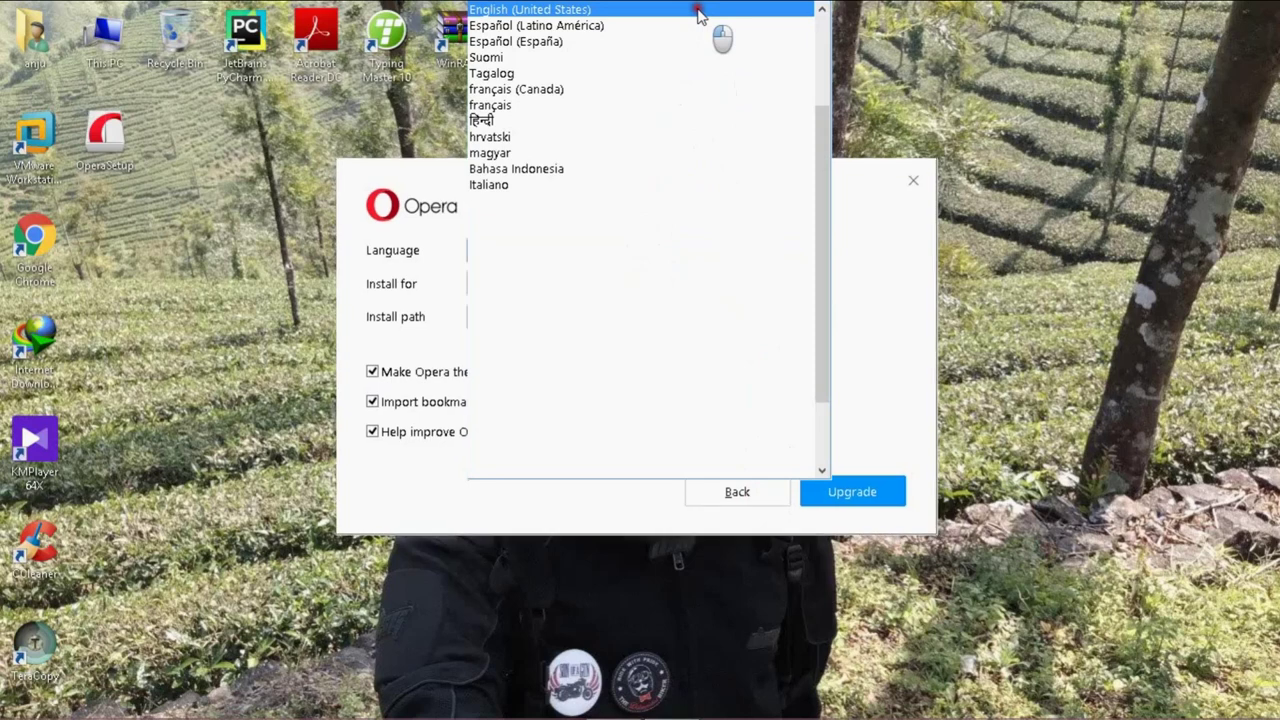
left_click(665, 321)
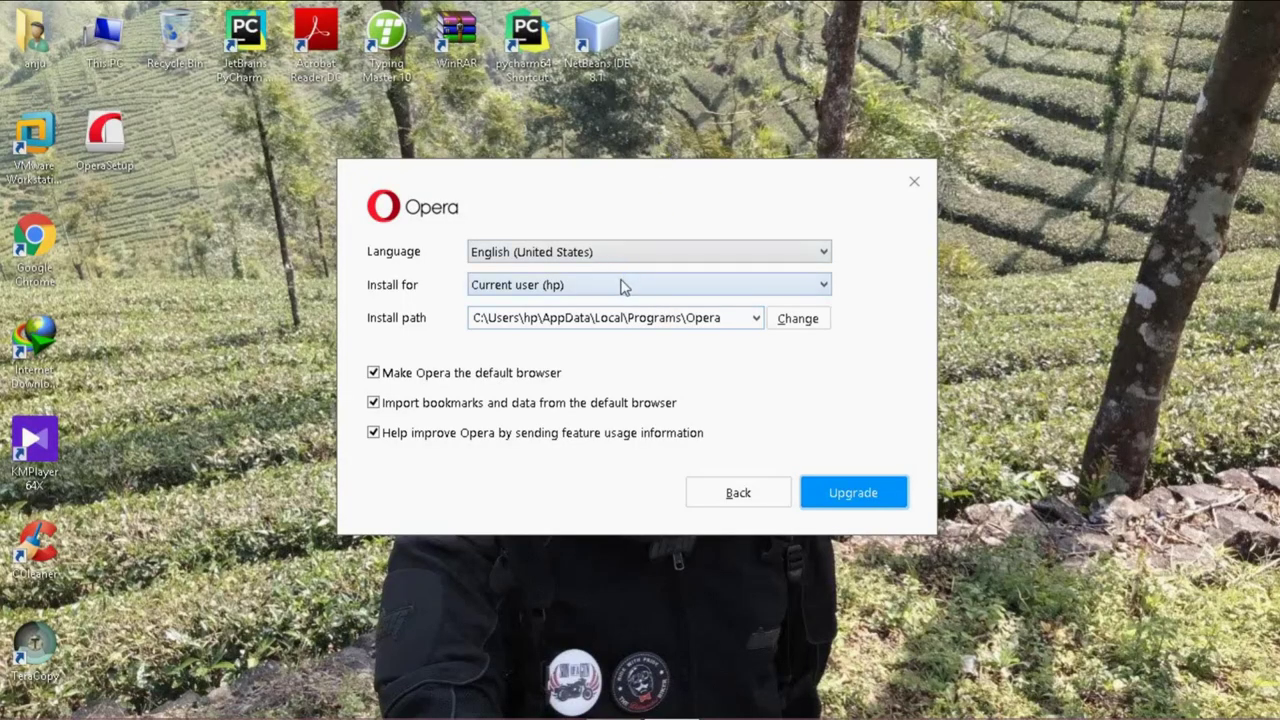
left_click(620, 285)
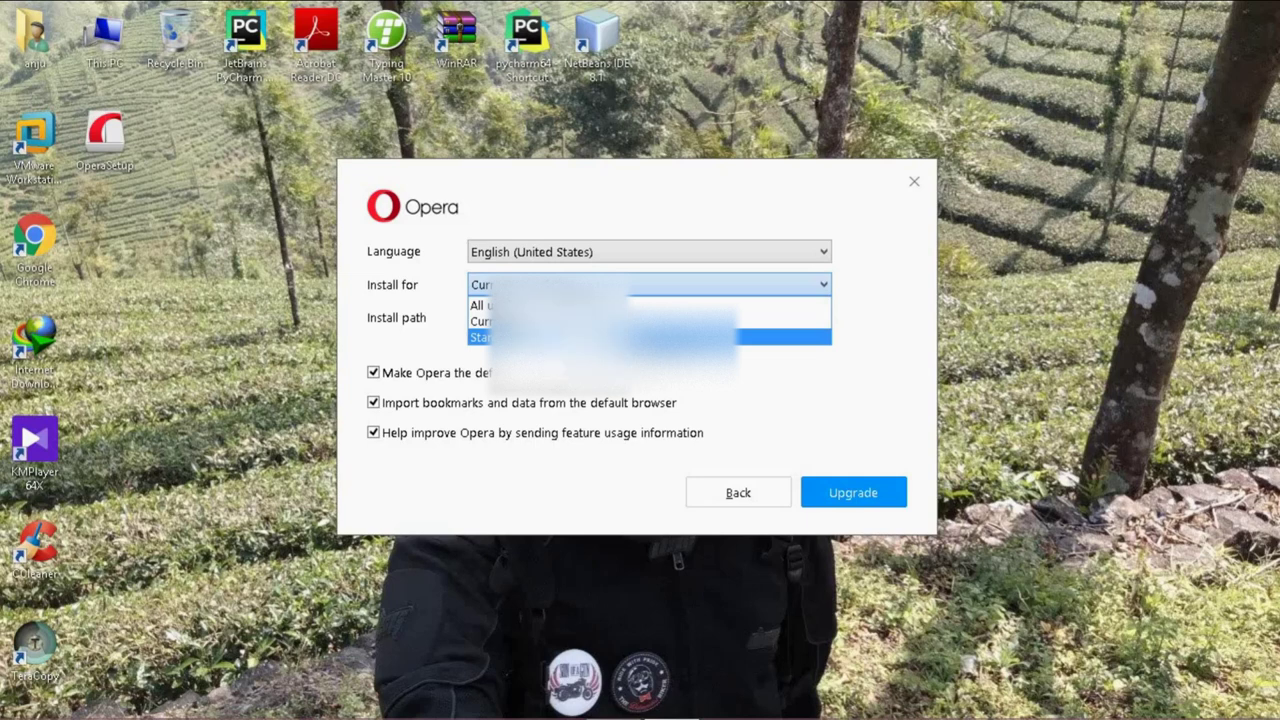
key("Return")
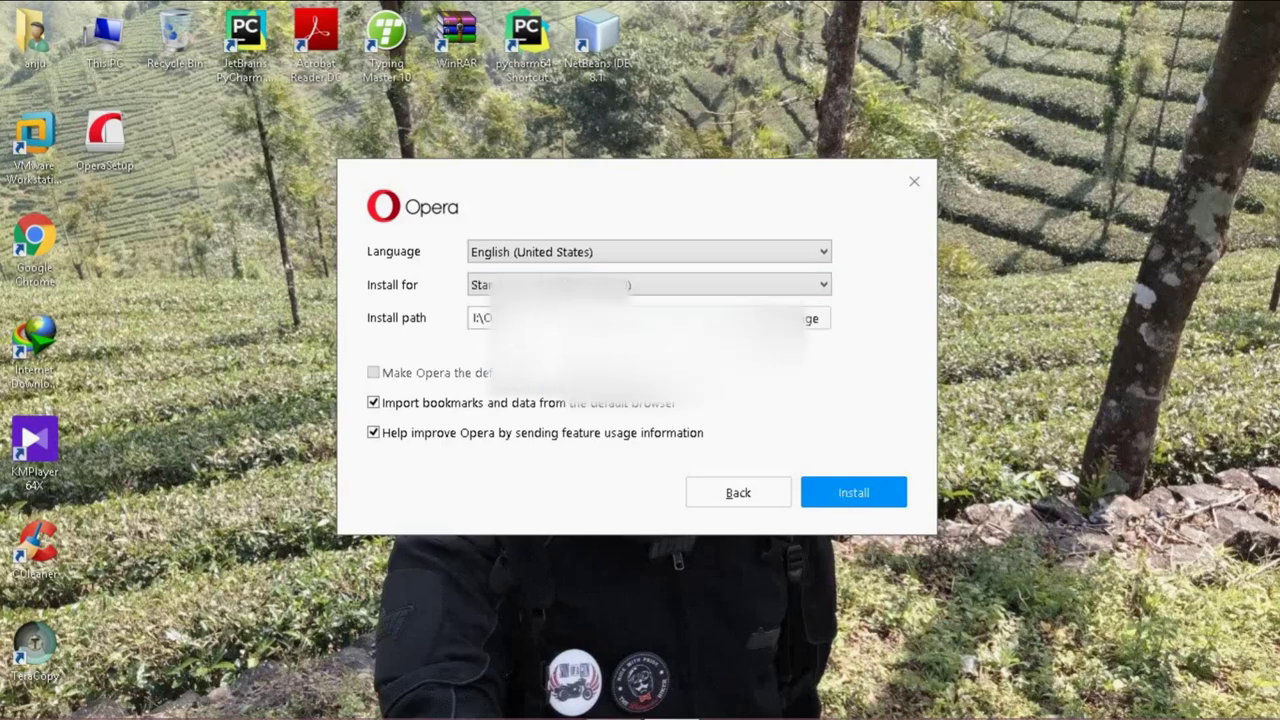
Set the install path to Removable Disk (I:) and install the stand-alone Opera there, closing the browser window once it opens
left_click(805, 318)
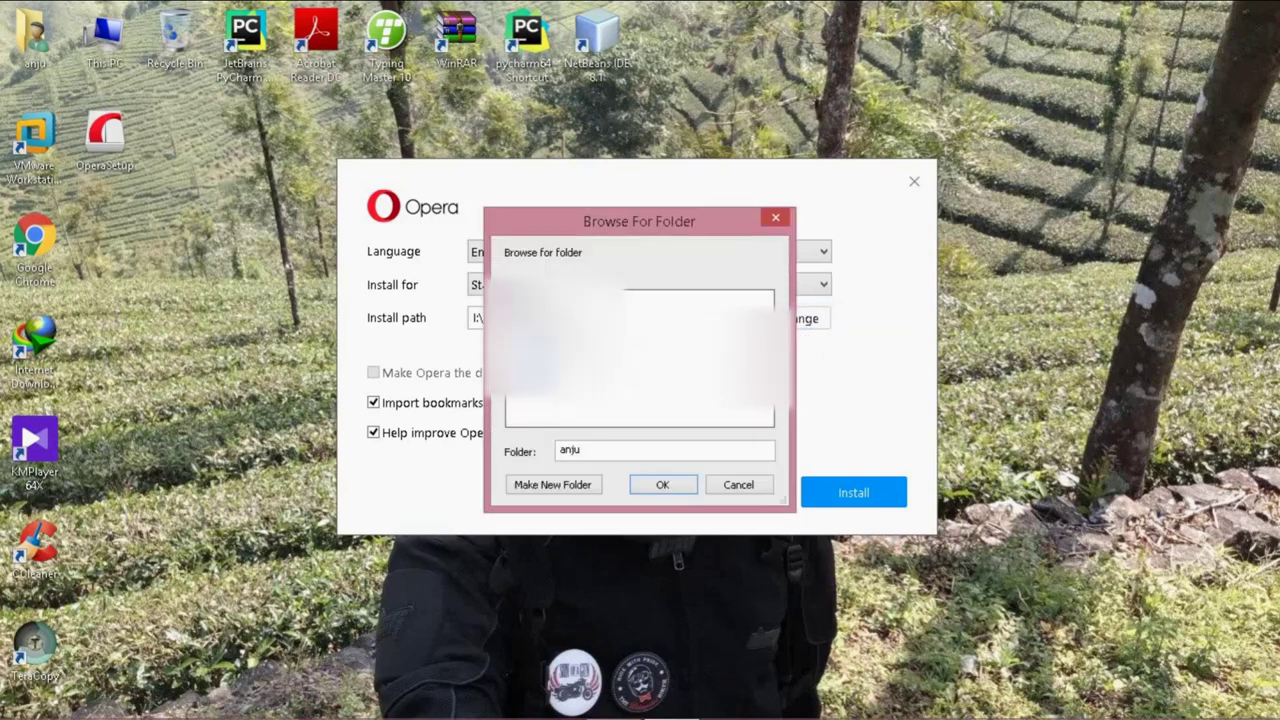
left_click(538, 370)
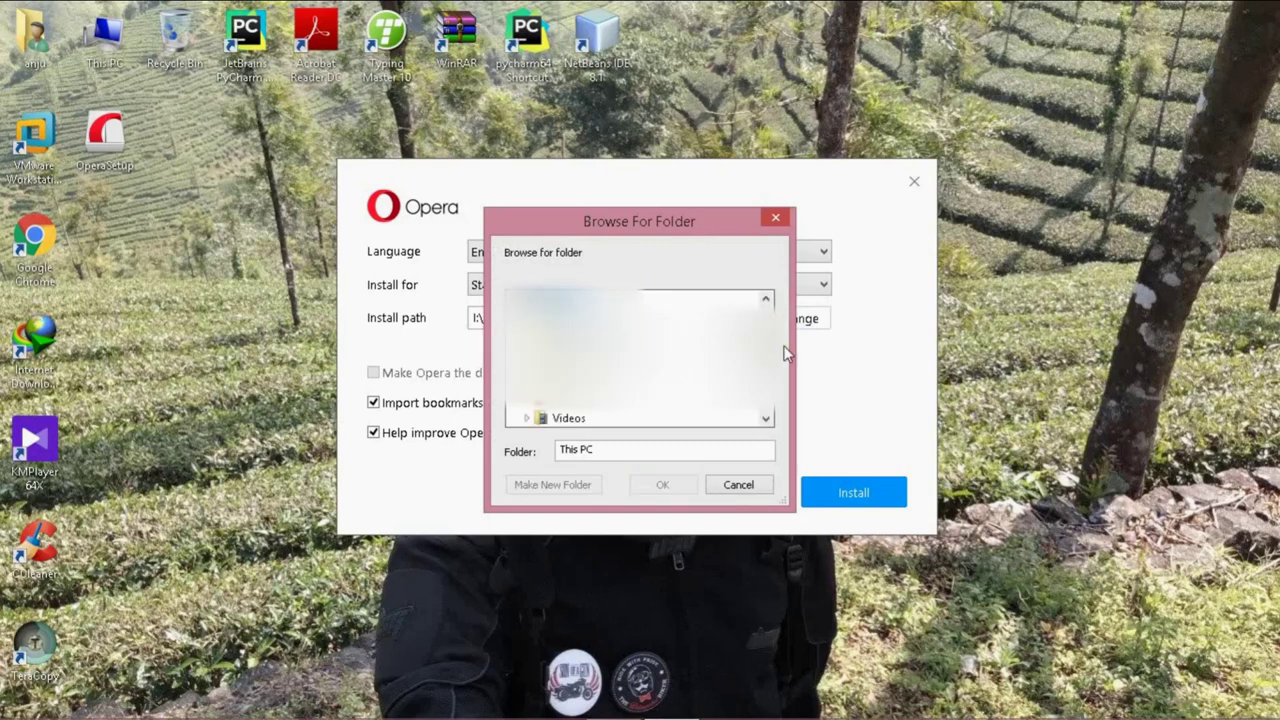
scroll(783, 390, "down", 1)
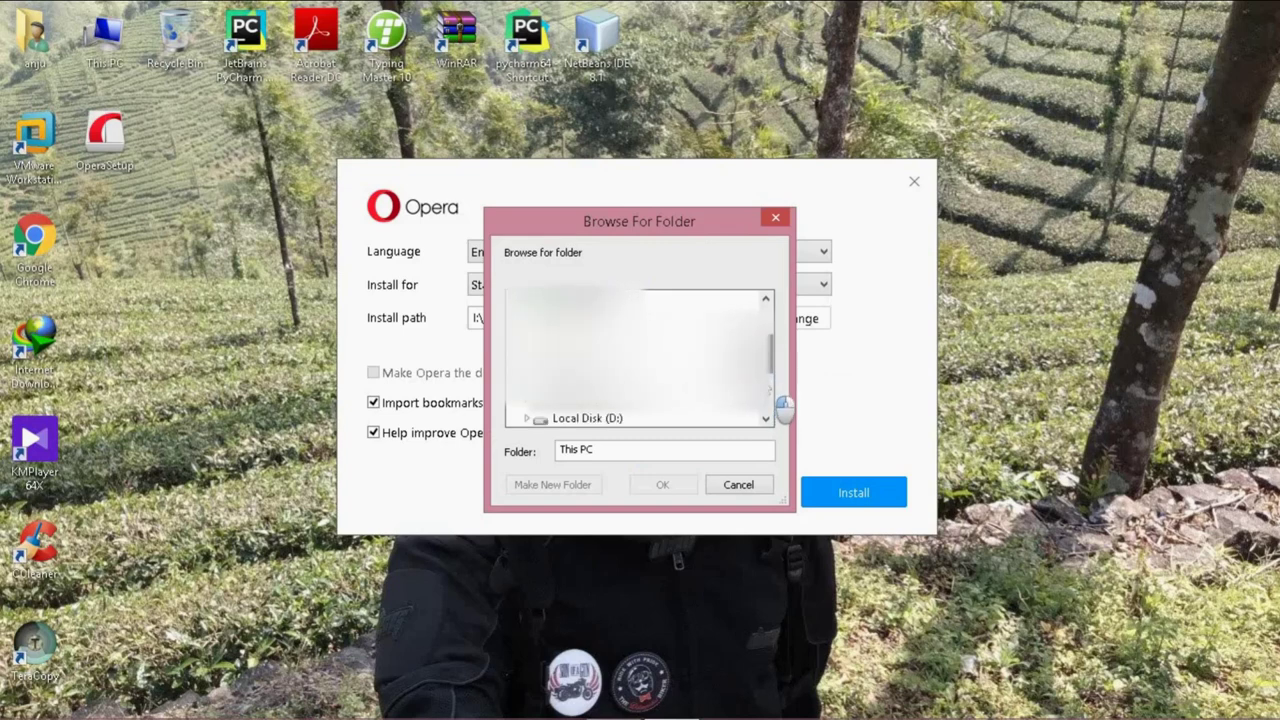
scroll(779, 412, "down", 1)
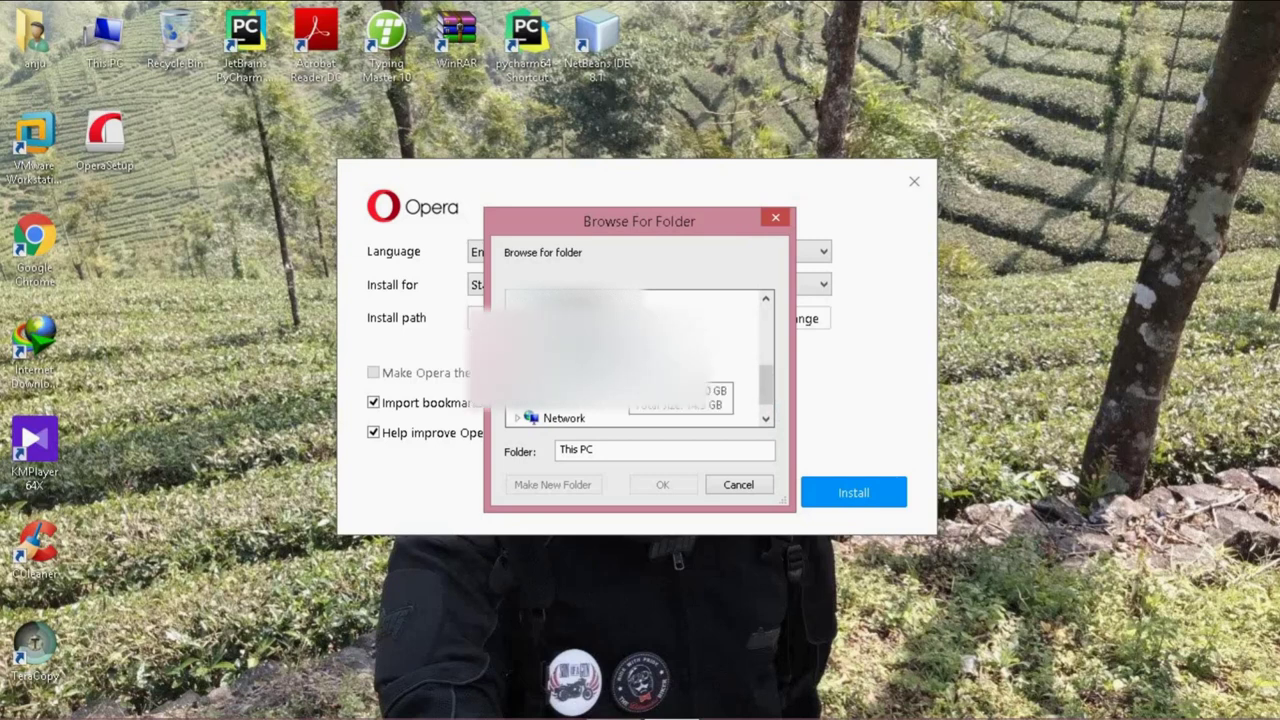
left_click(620, 372)
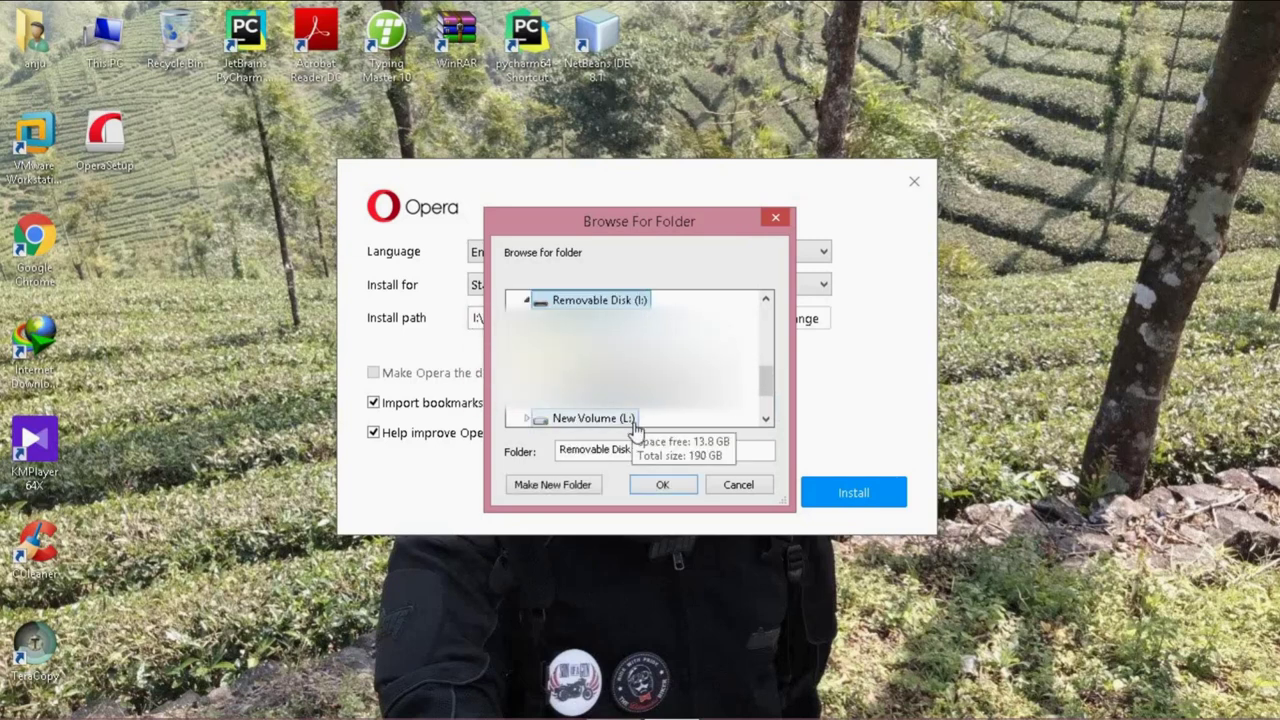
left_click(679, 490)
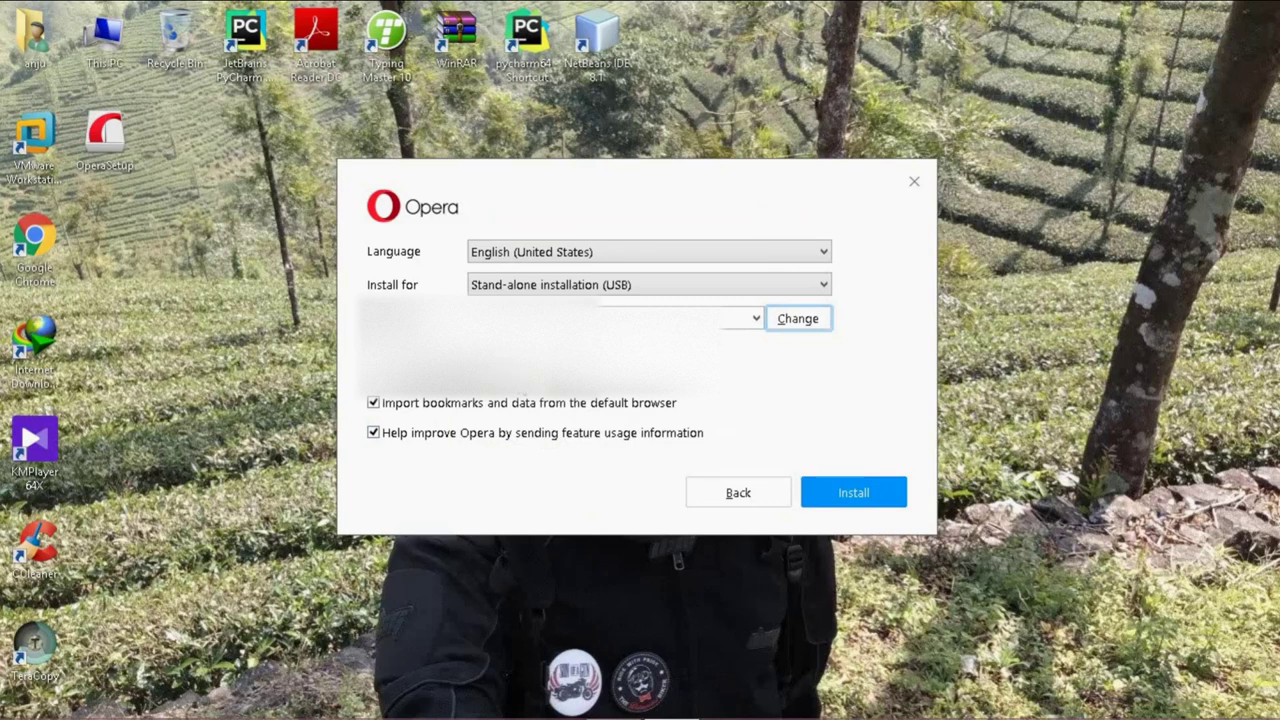
left_click(828, 497)
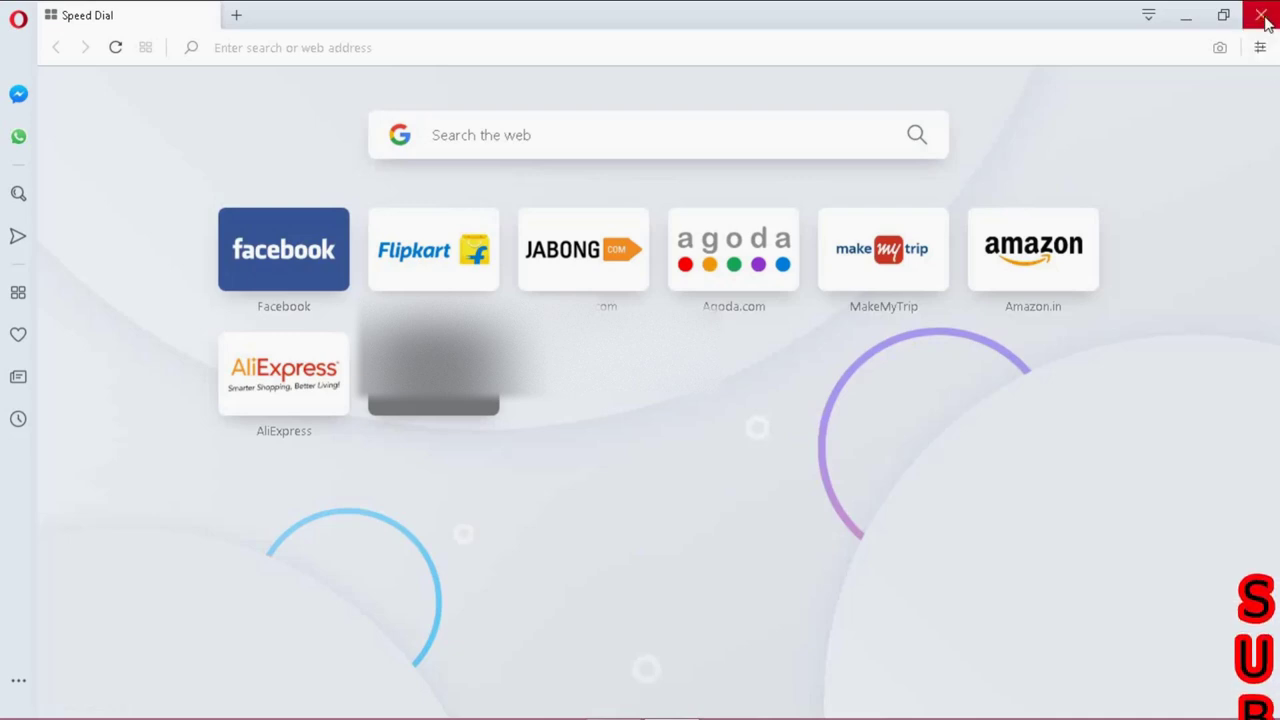
left_click(1263, 17)
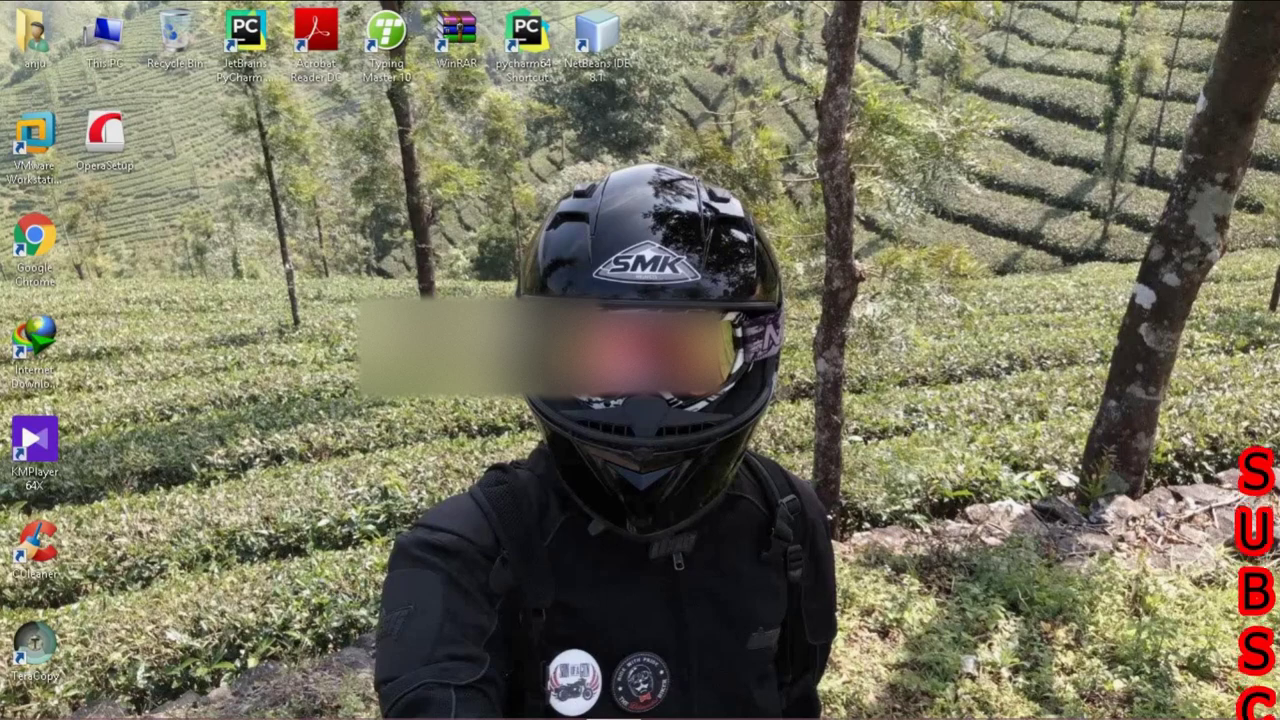
Create a desktop shortcut to the launcher application on Removable Disk (I:) and close the file windows
mouse_move(125, 714)
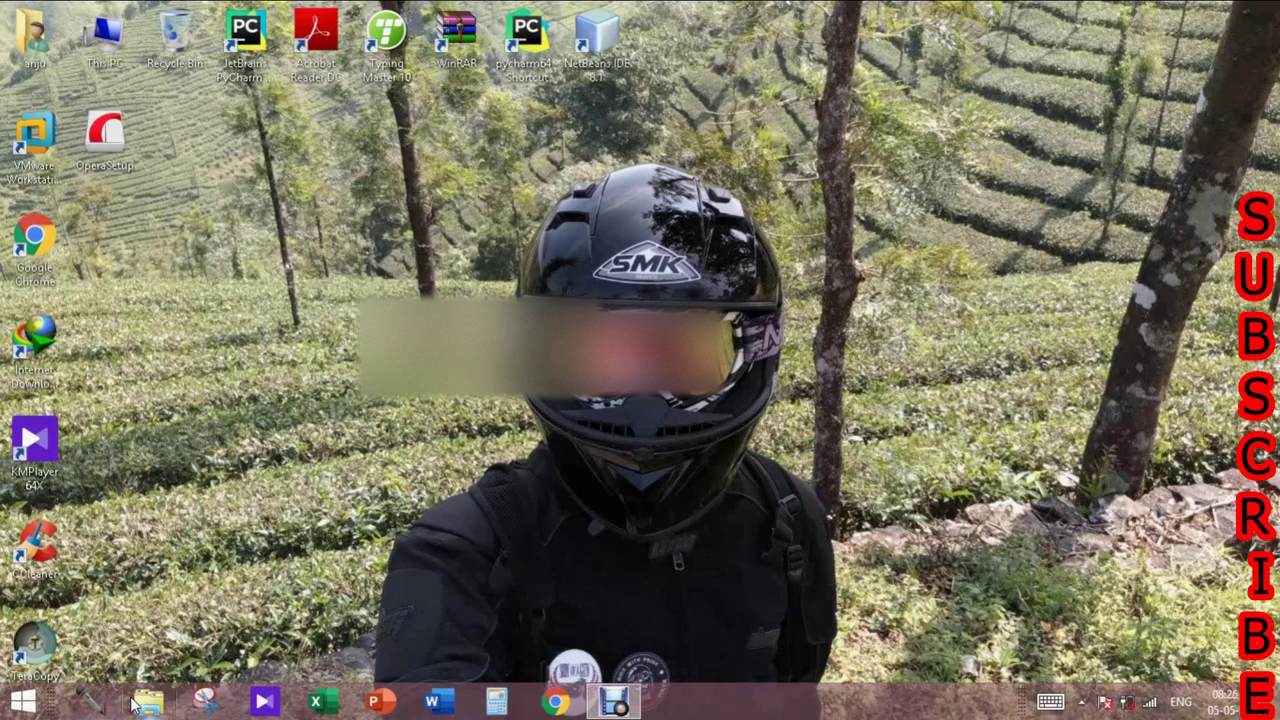
left_click(140, 703)
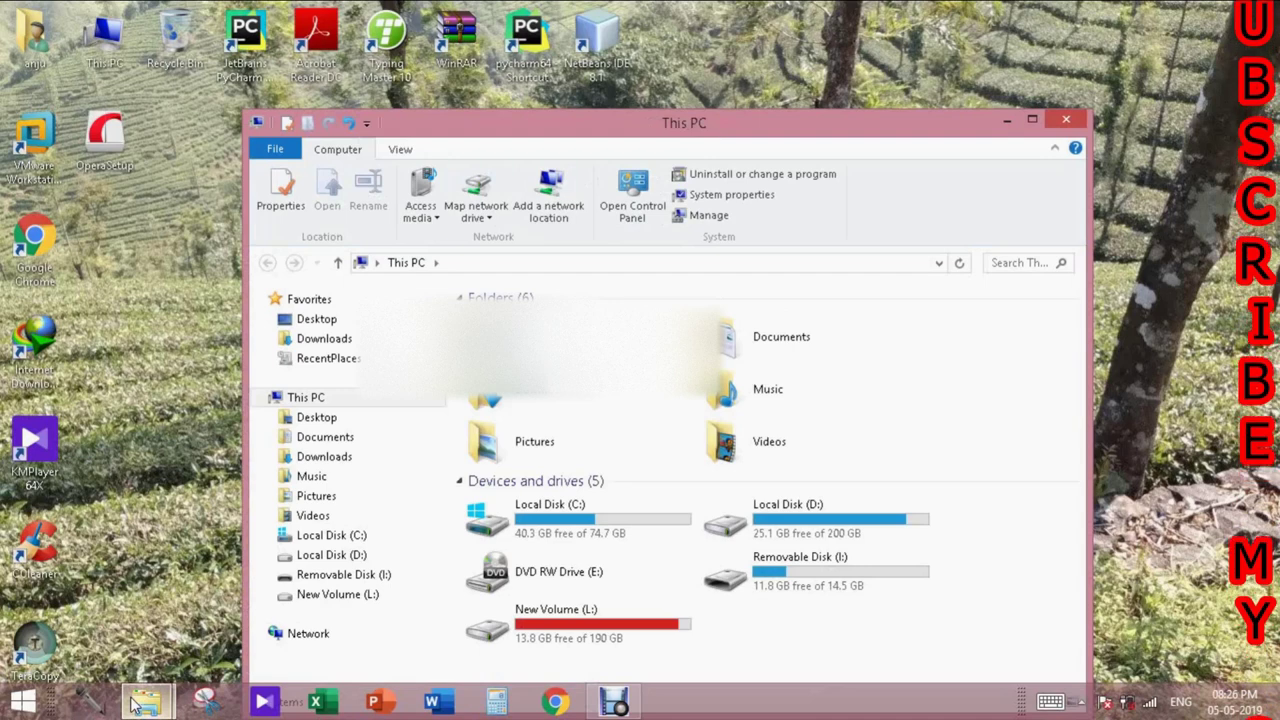
left_click(322, 582)
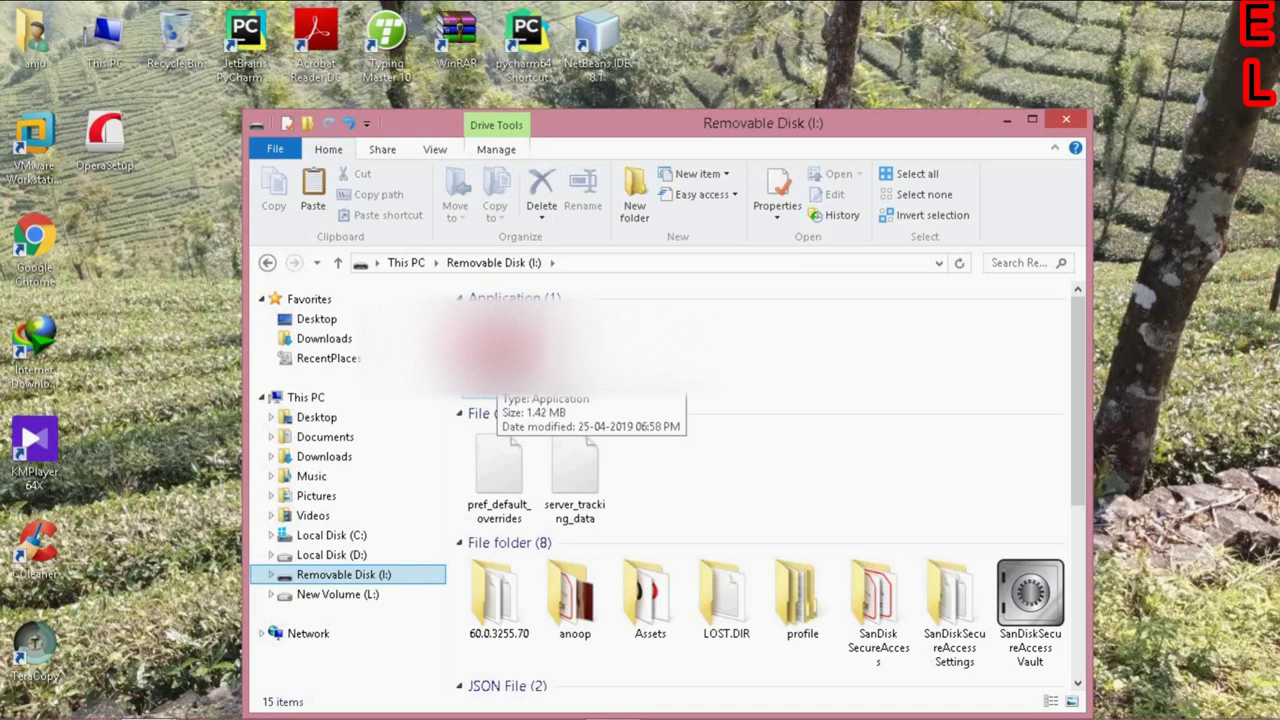
left_click(498, 370)
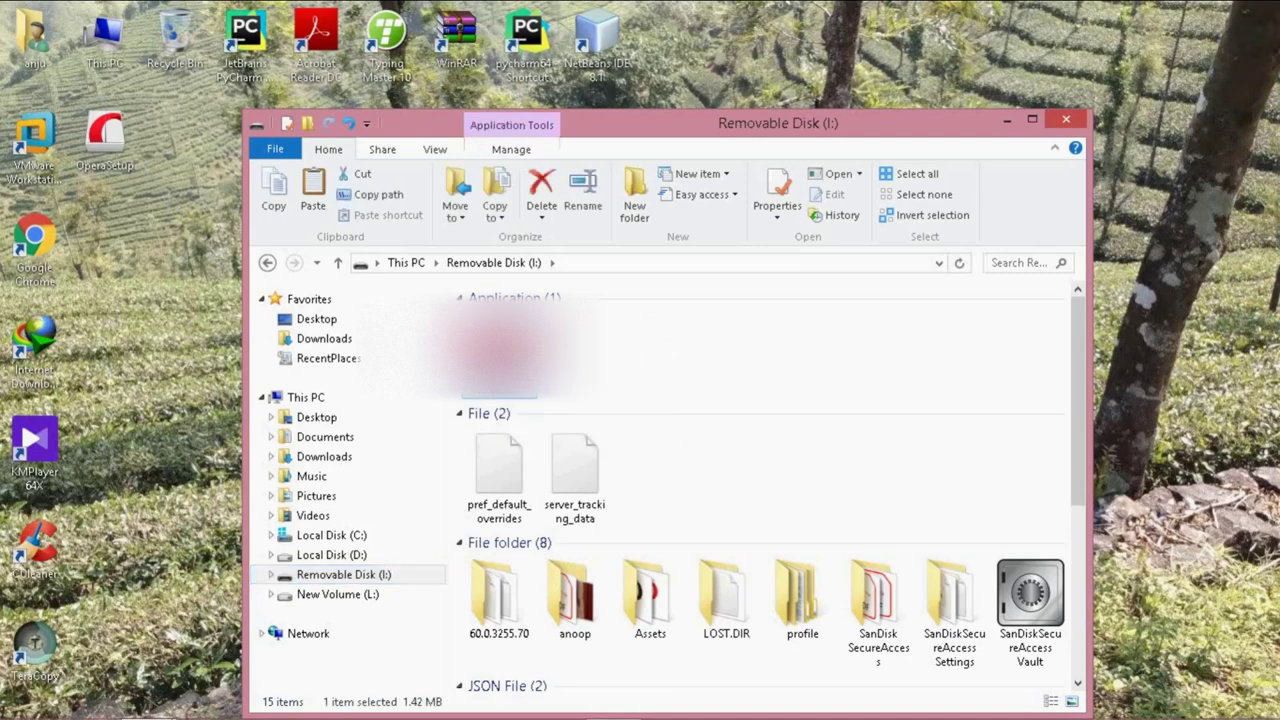
right_click(497, 395)
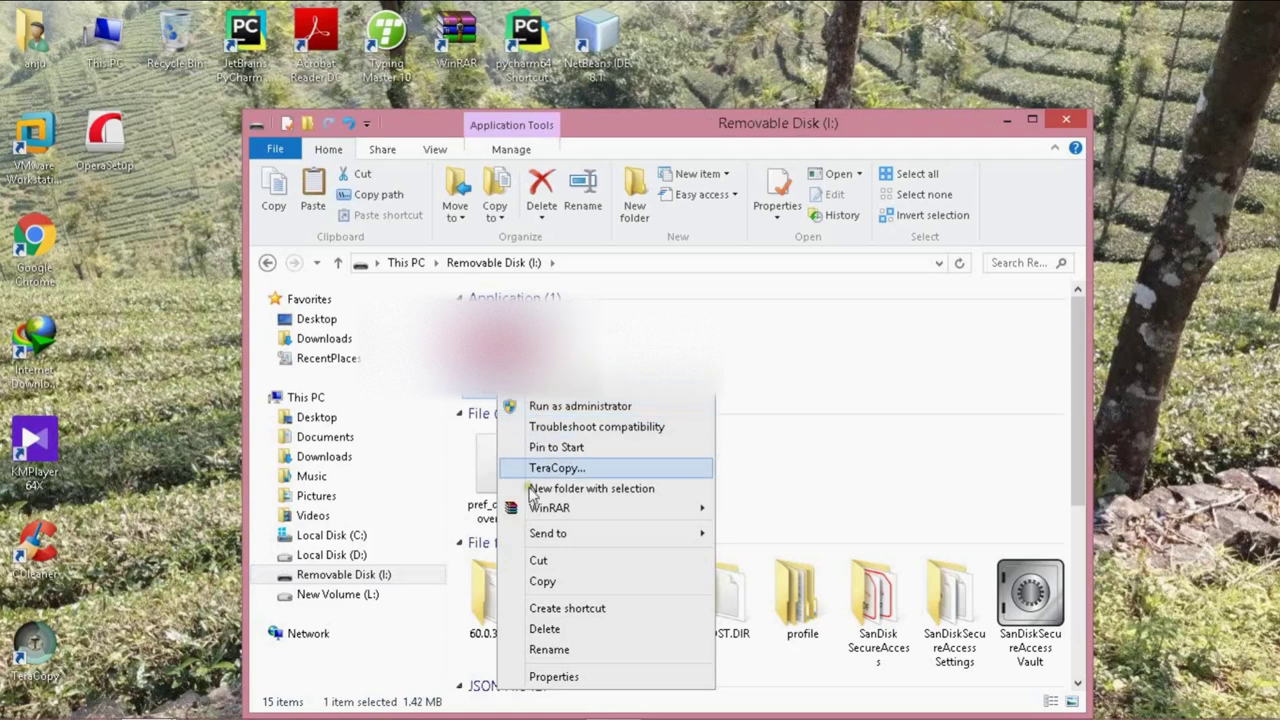
mouse_move(553, 538)
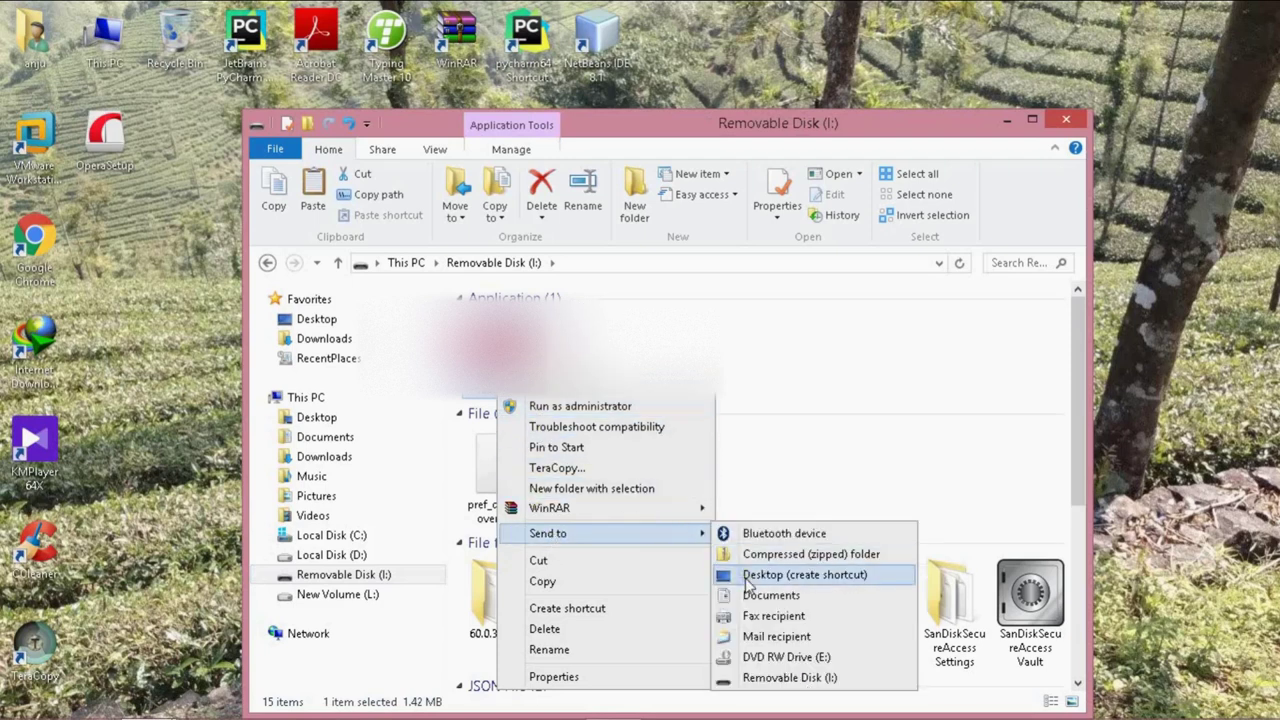
left_click(747, 578)
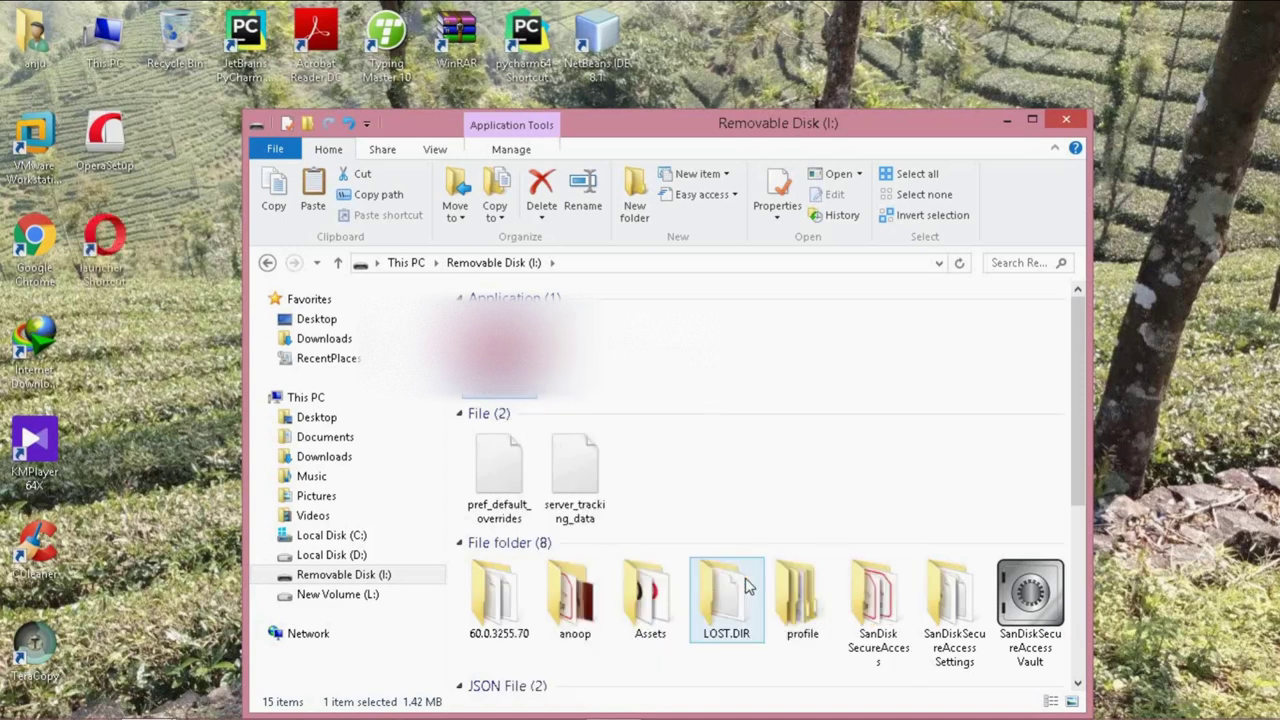
left_click(1063, 122)
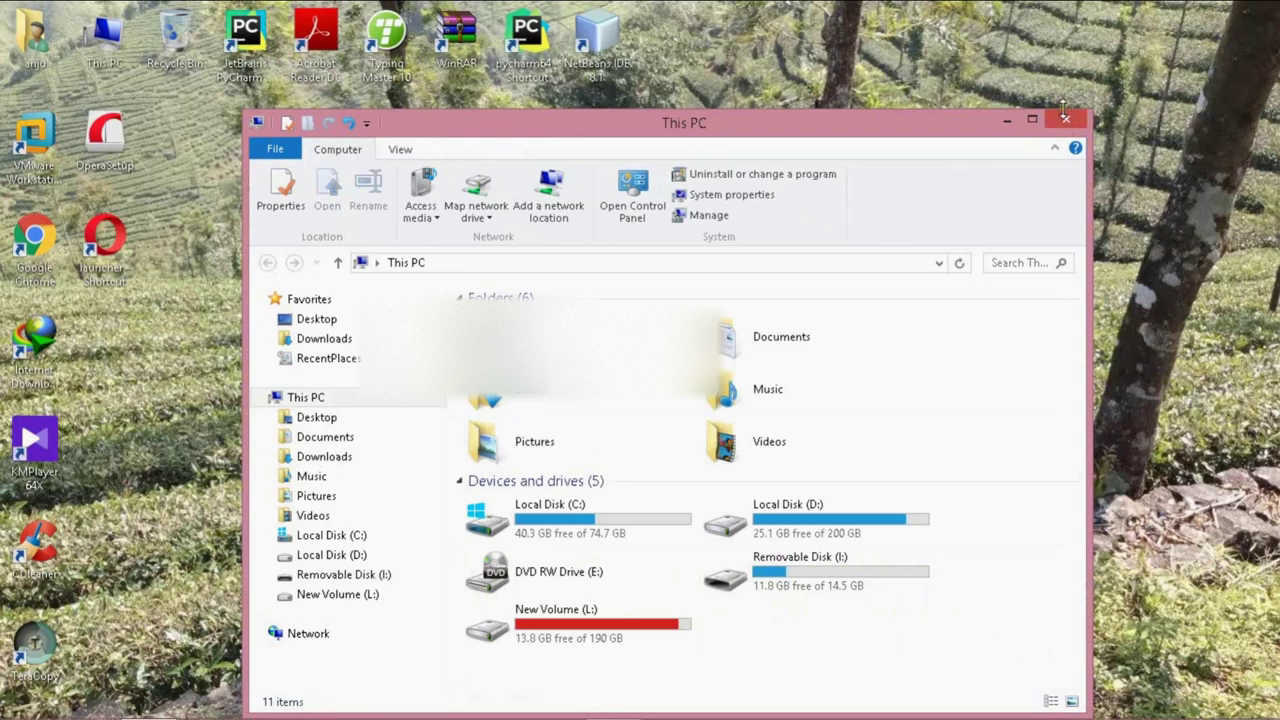
left_click(1066, 118)
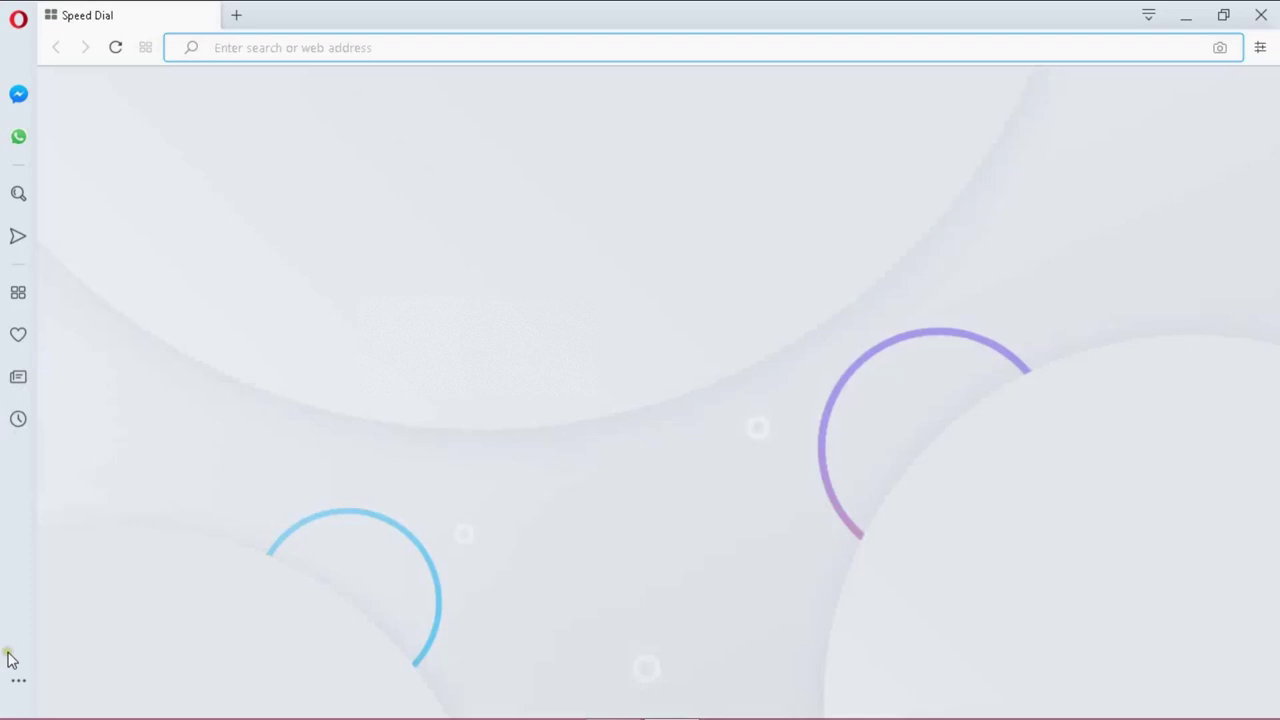
Add Telegram to the Opera sidebar
left_click(18, 680)
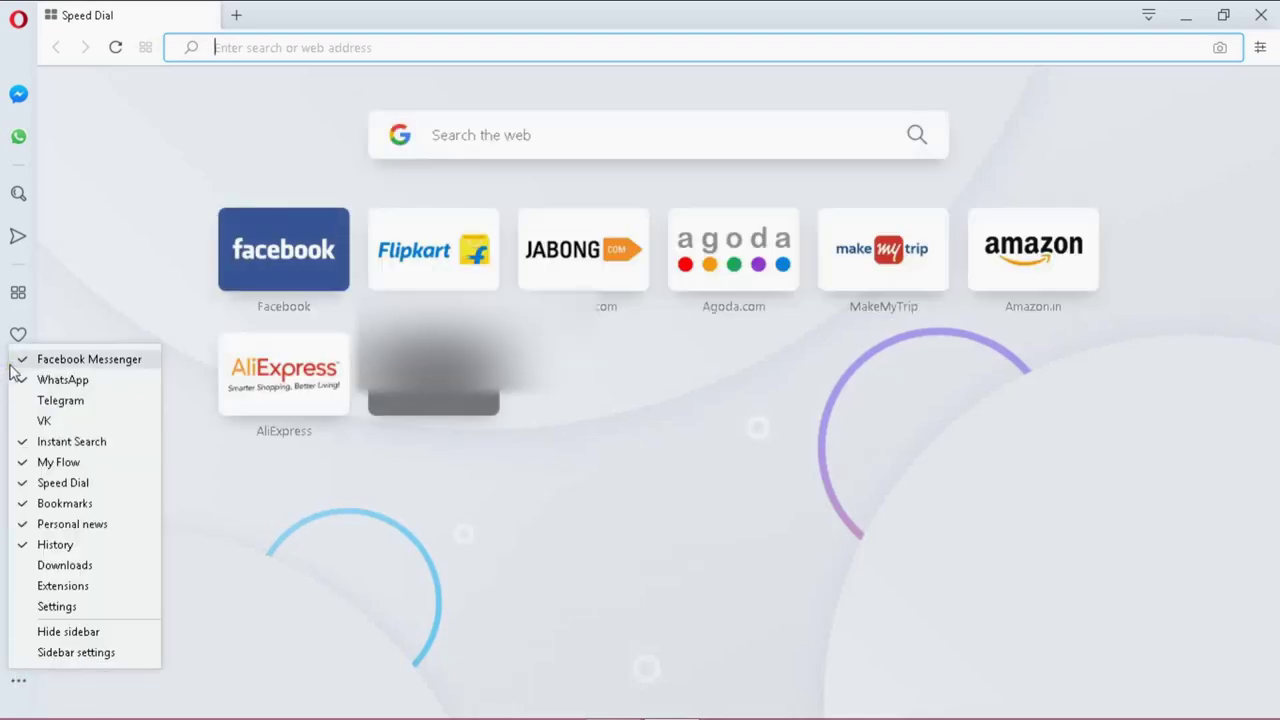
left_click(24, 401)
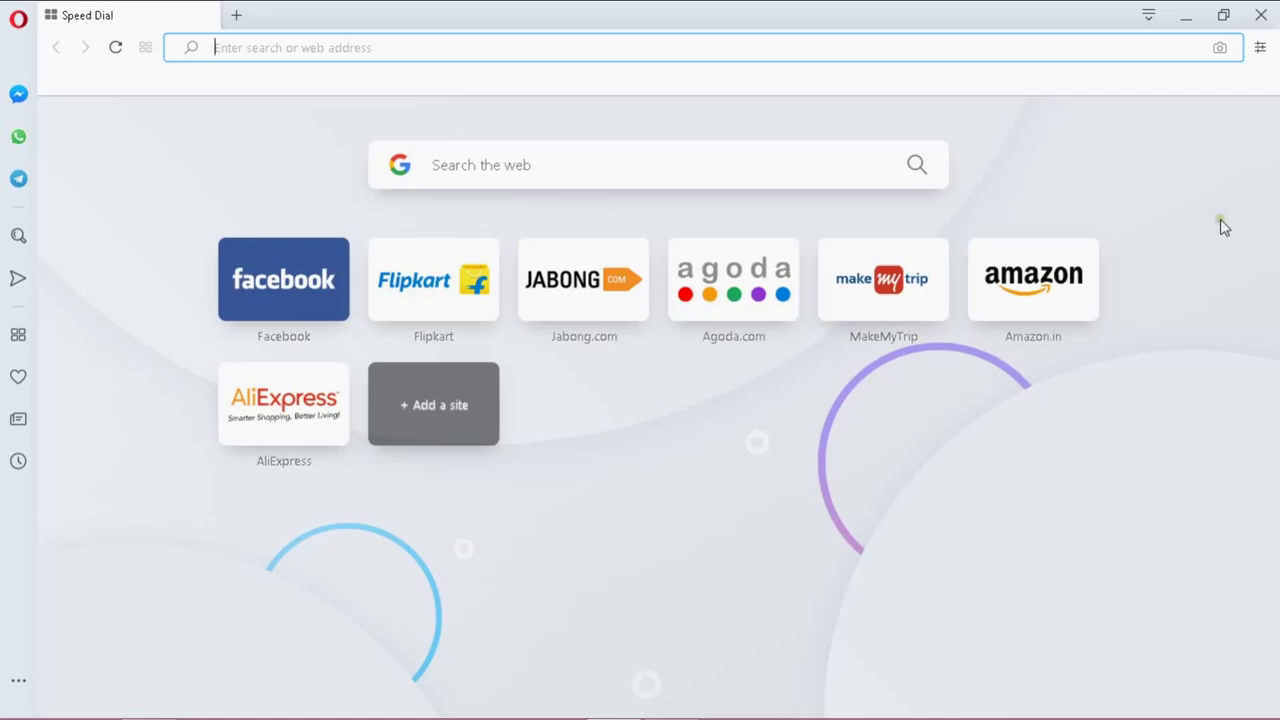
Change the browser's download location to Removable Disk (I:) in Easy setup
left_click(1261, 50)
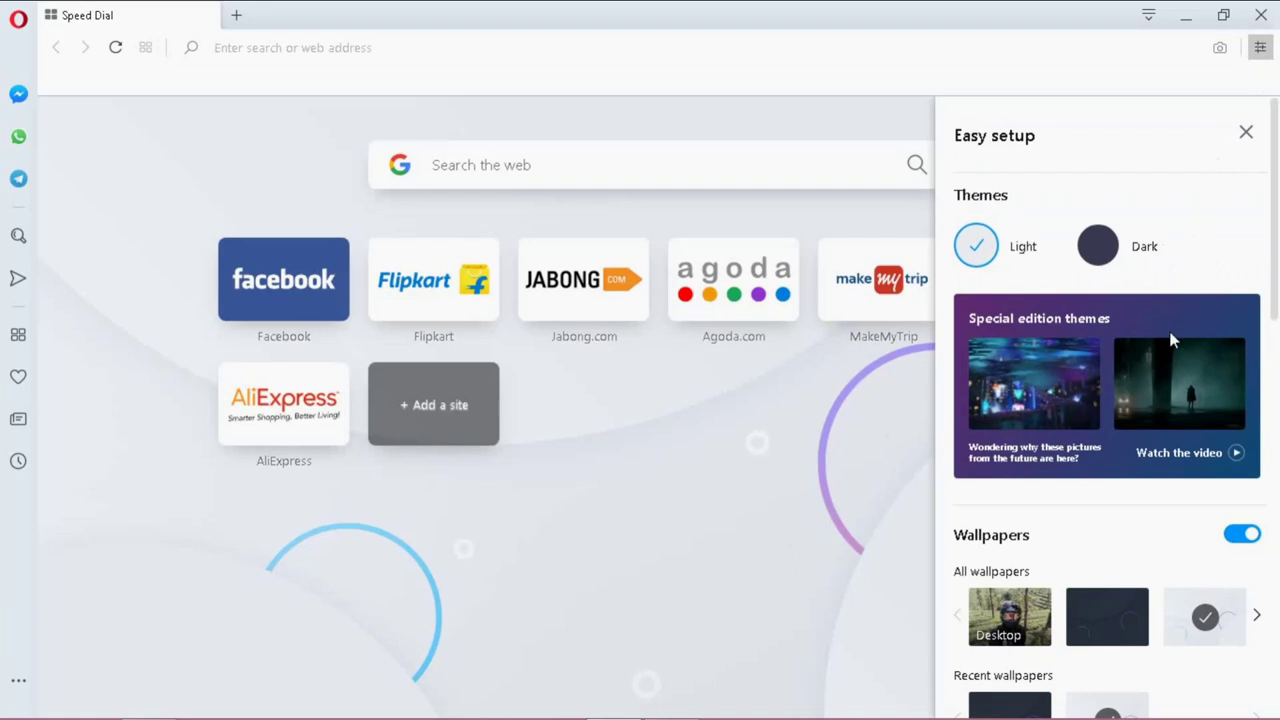
scroll(1170, 338, "down", 3)
scroll(1170, 338, "down", 5)
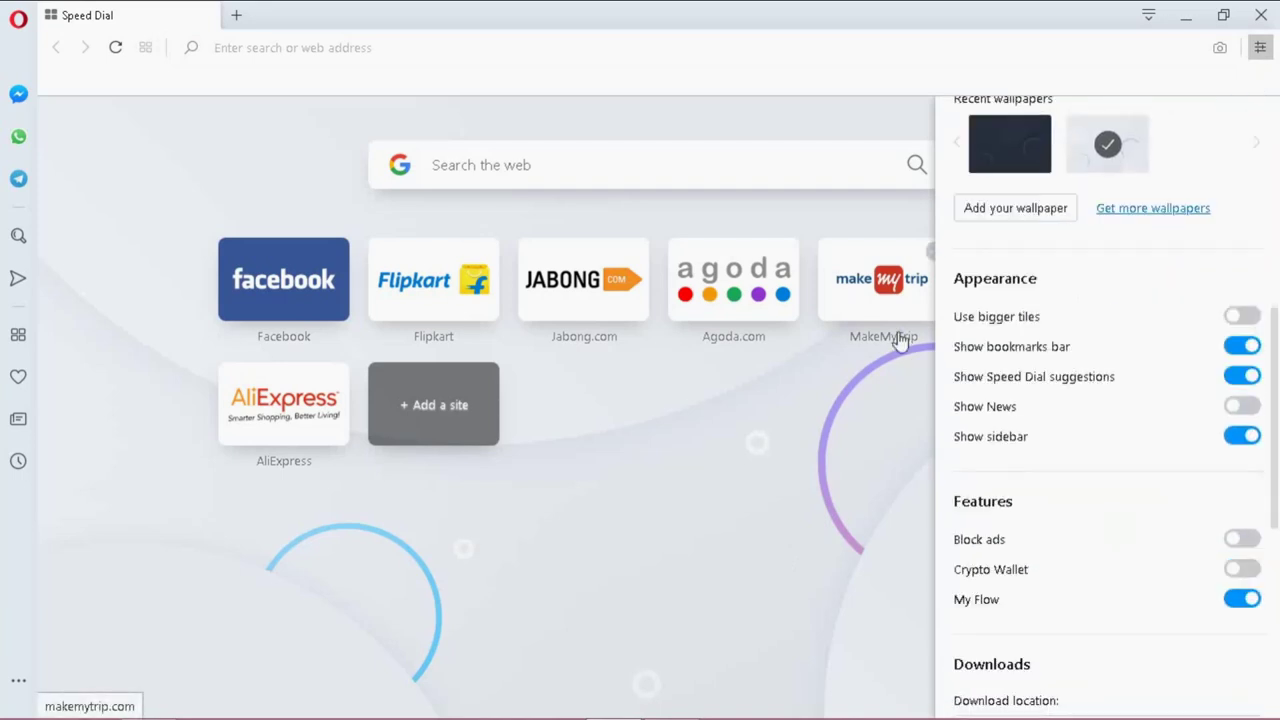
scroll(993, 348, "down", 3)
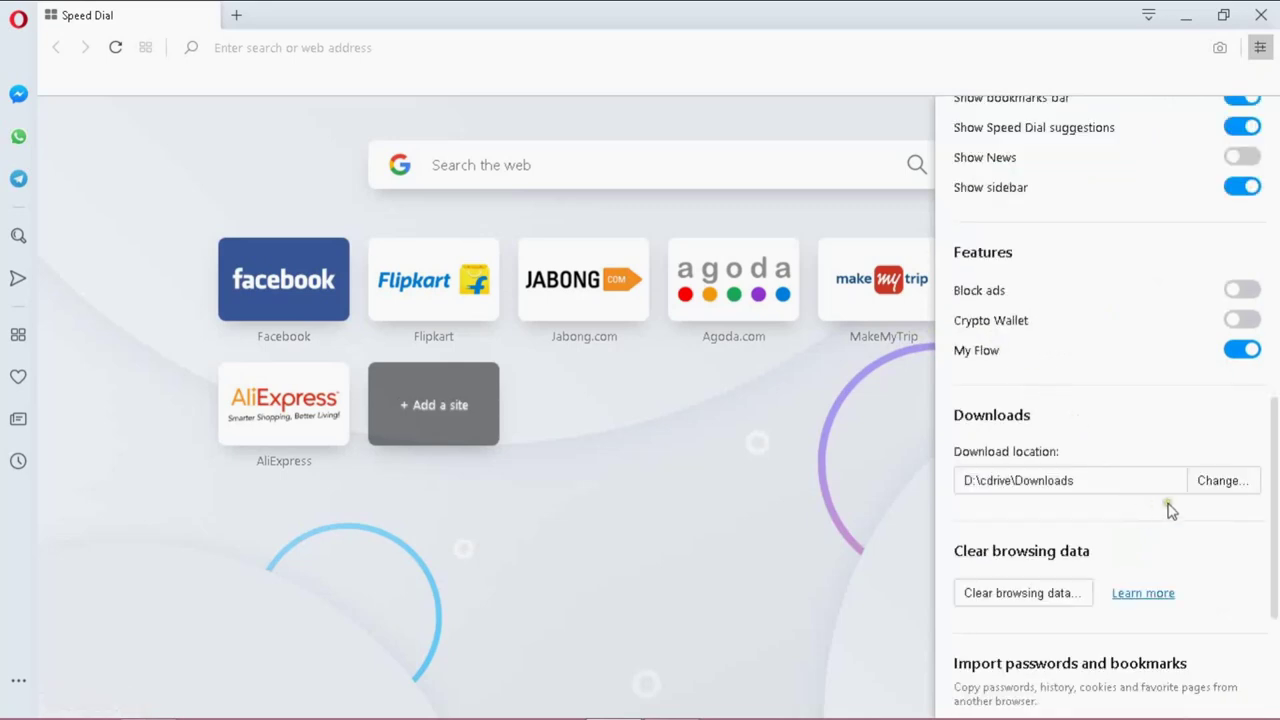
left_click(1221, 482)
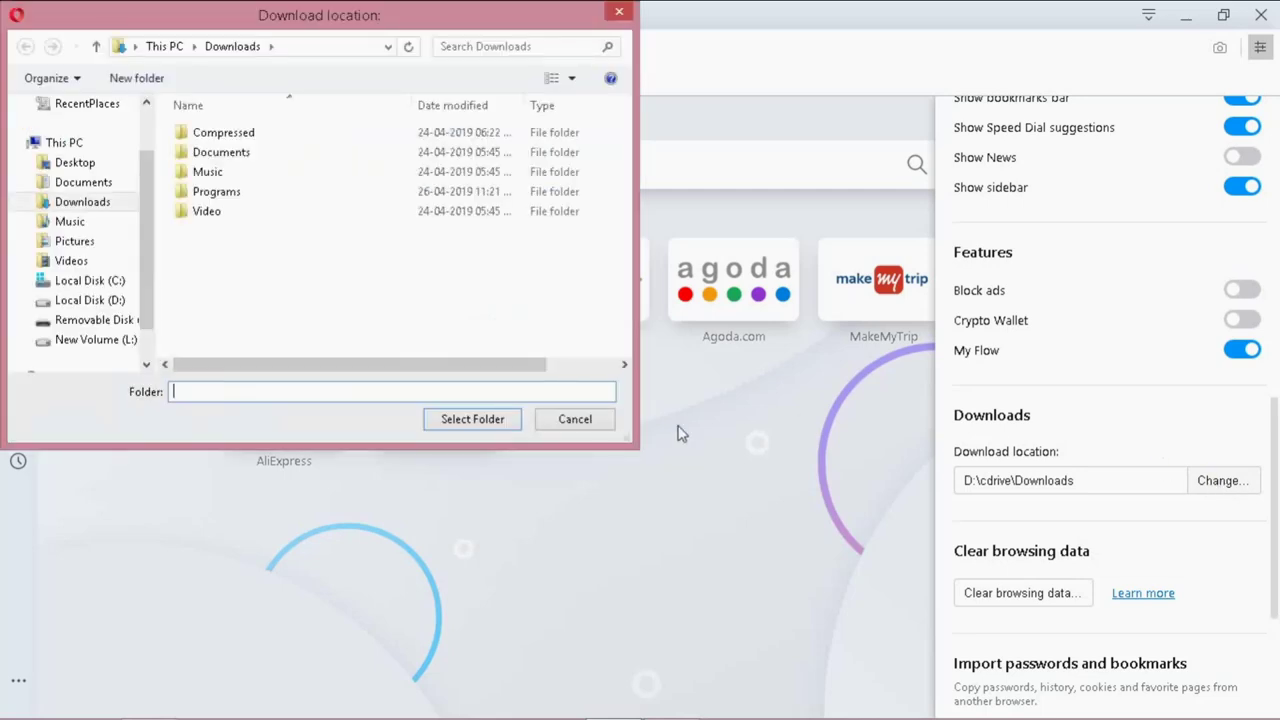
left_click(106, 323)
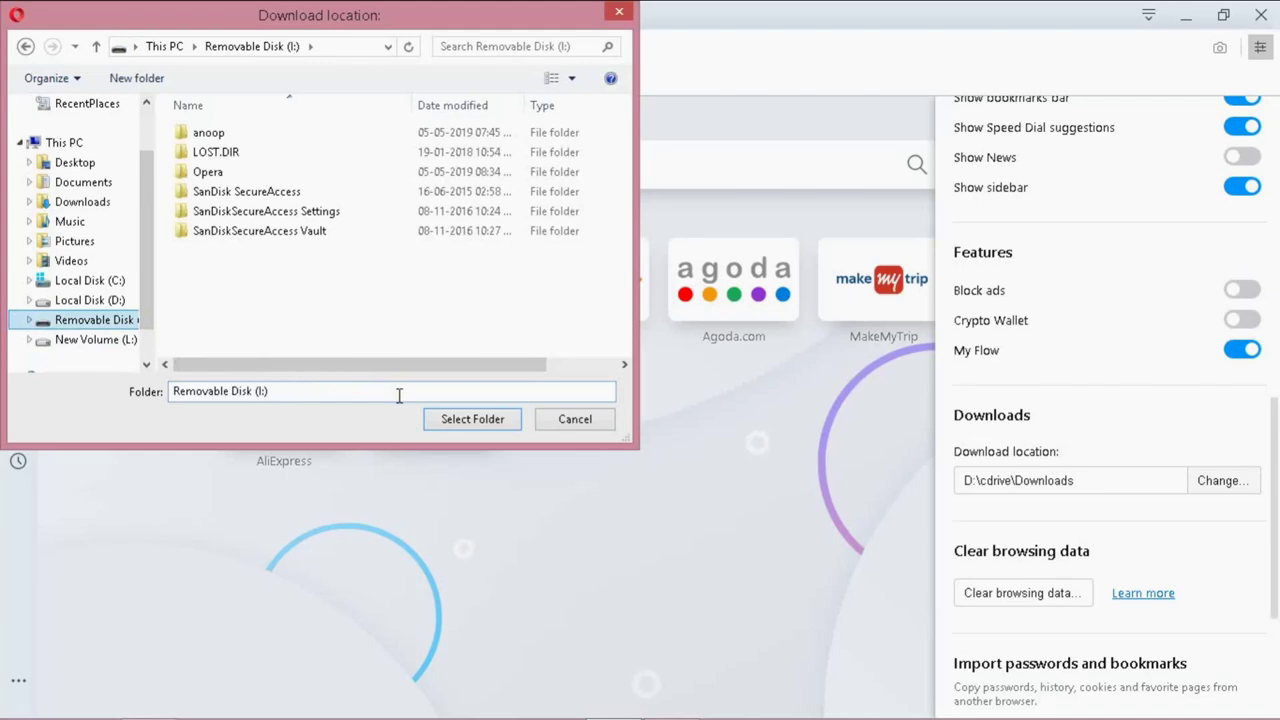
left_click(470, 419)
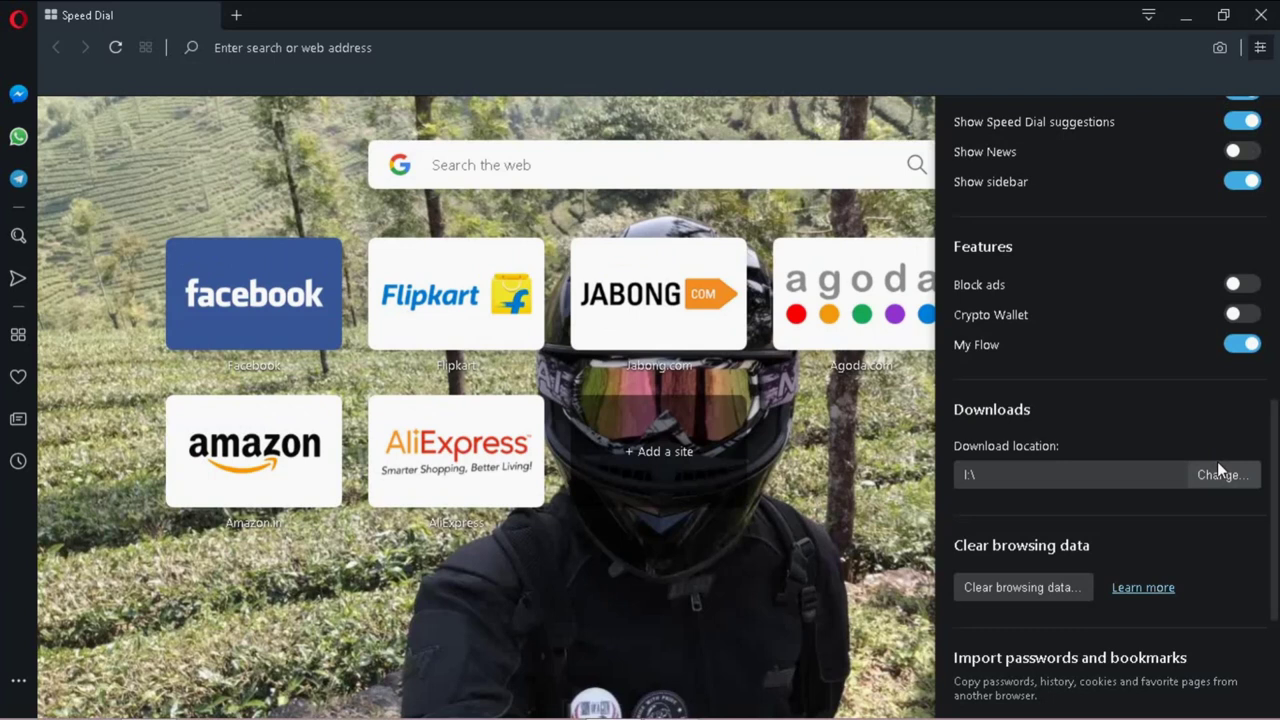
Turn on the Block ads feature in Easy setup and close the browser
scroll(1217, 461, "up", 4)
scroll(1217, 461, "up", 2)
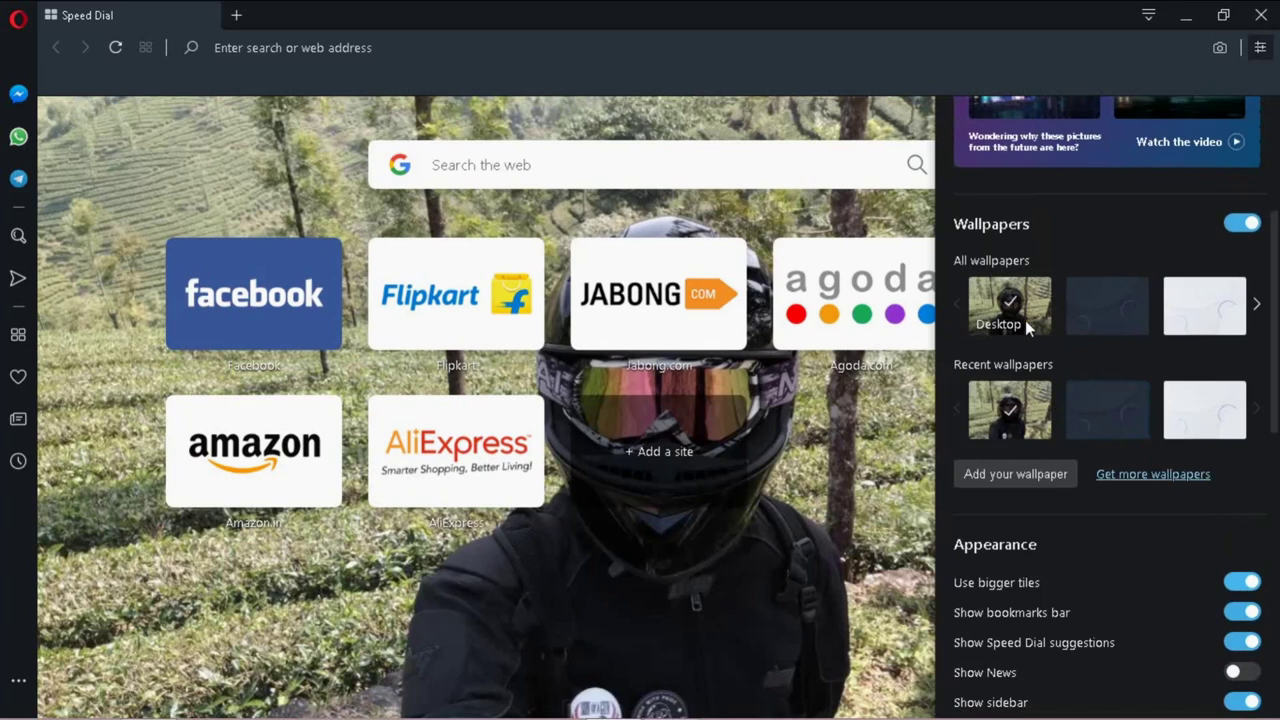
scroll(1025, 320, "up", 2)
scroll(1025, 320, "up", 1)
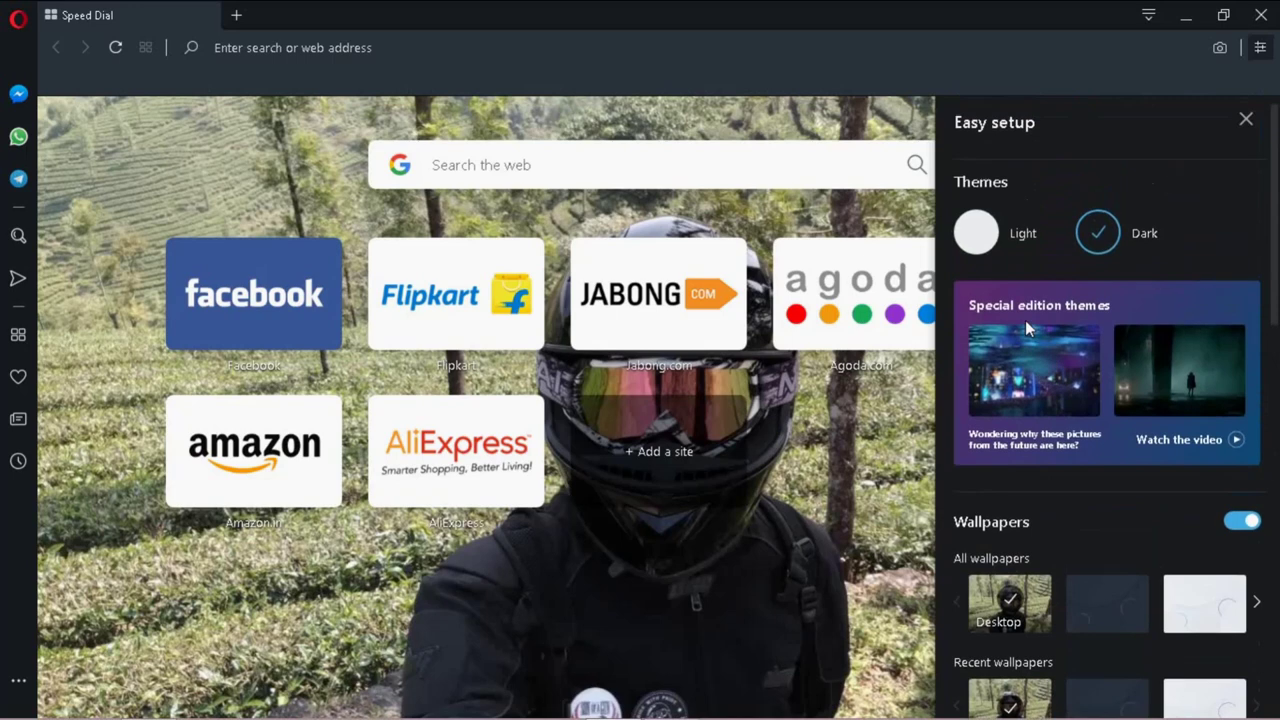
scroll(1025, 320, "down", 3)
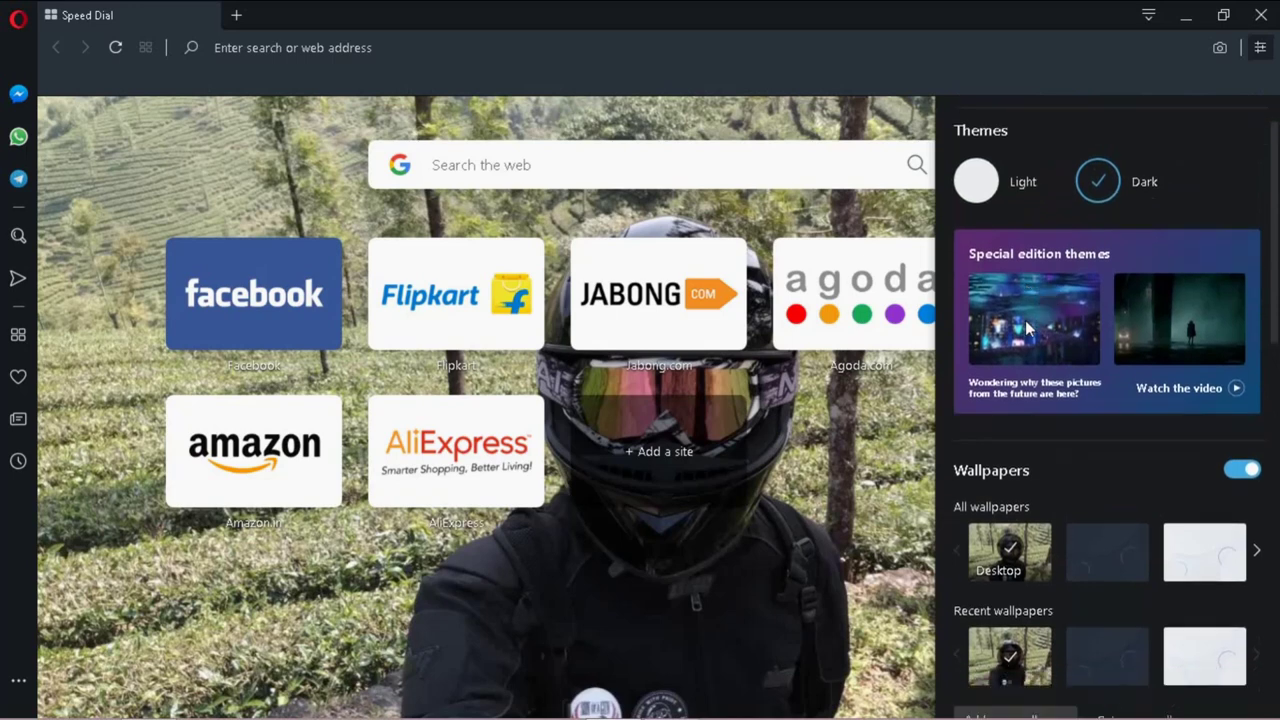
scroll(1025, 320, "down", 2)
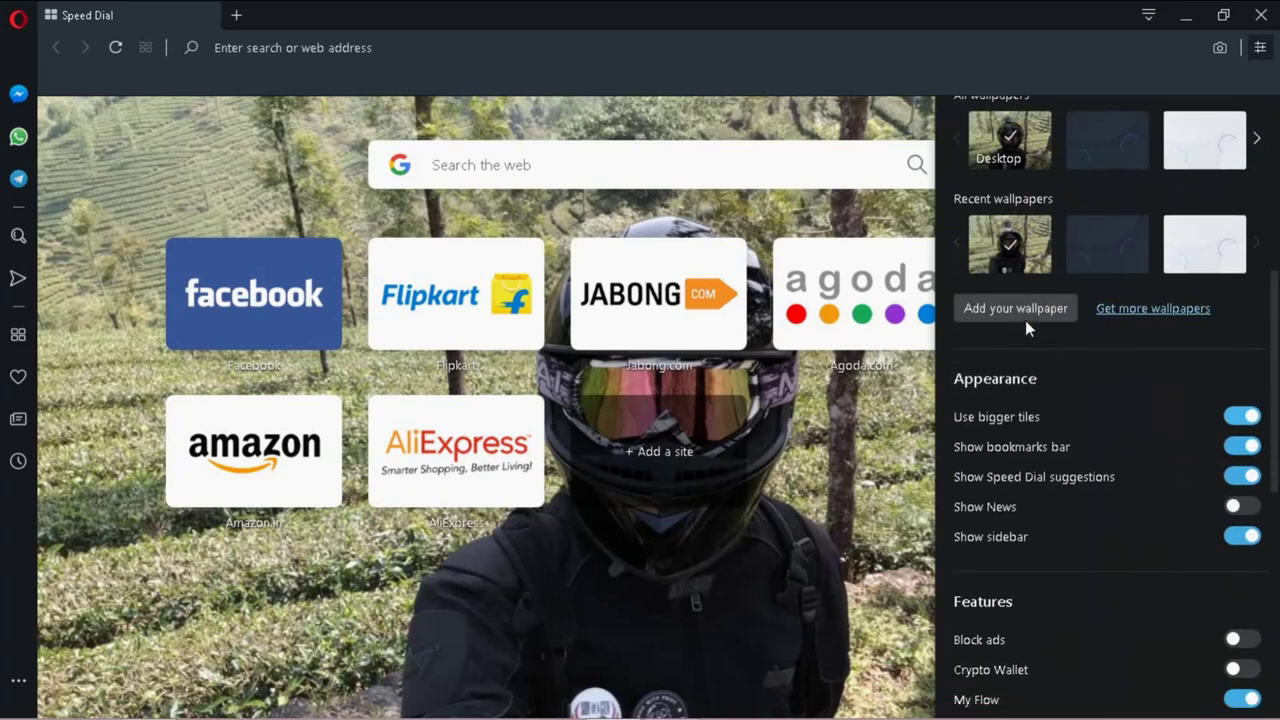
scroll(1025, 320, "down", 2)
scroll(1025, 320, "down", 1)
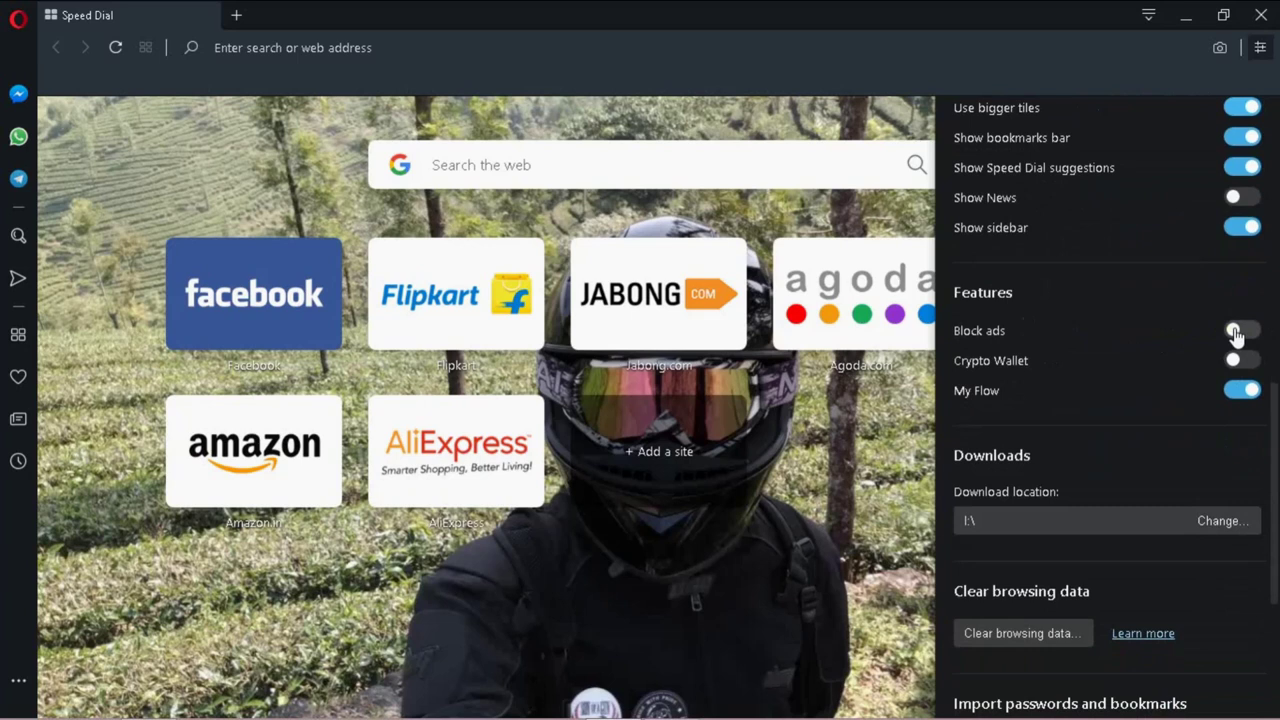
left_click(1237, 333)
scroll(1240, 350, "up", 3)
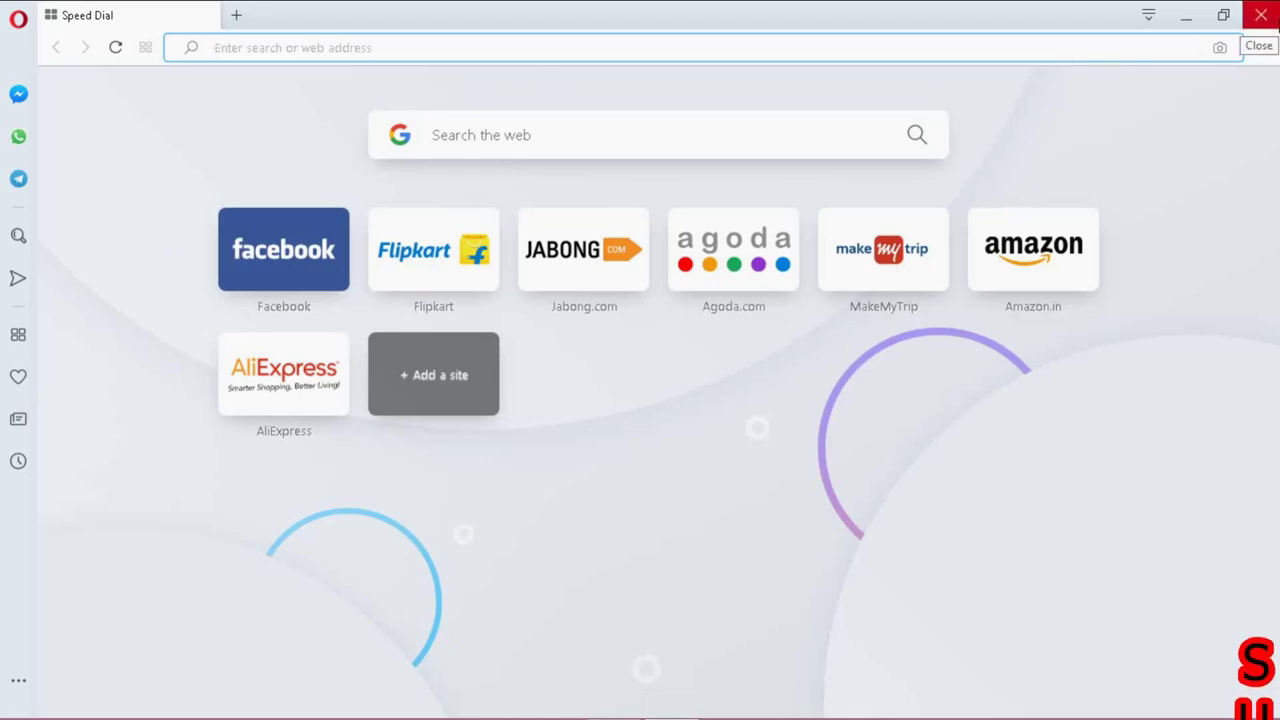
left_click(1260, 15)
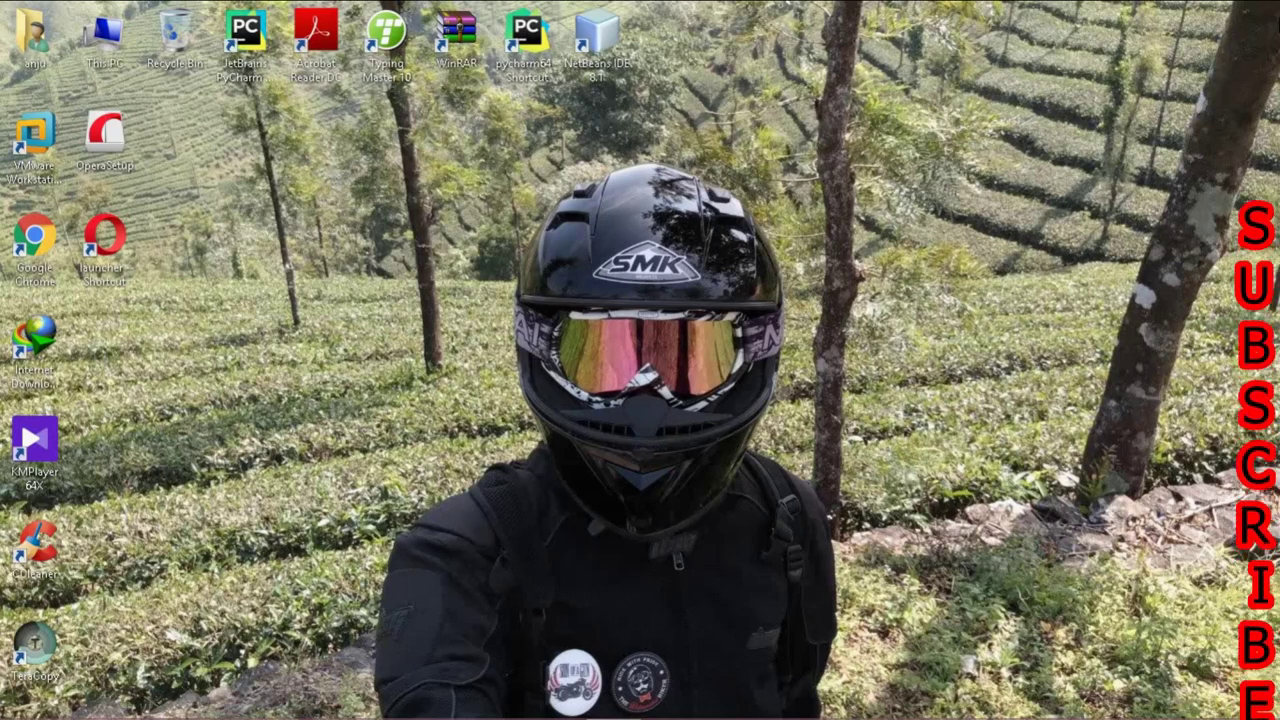